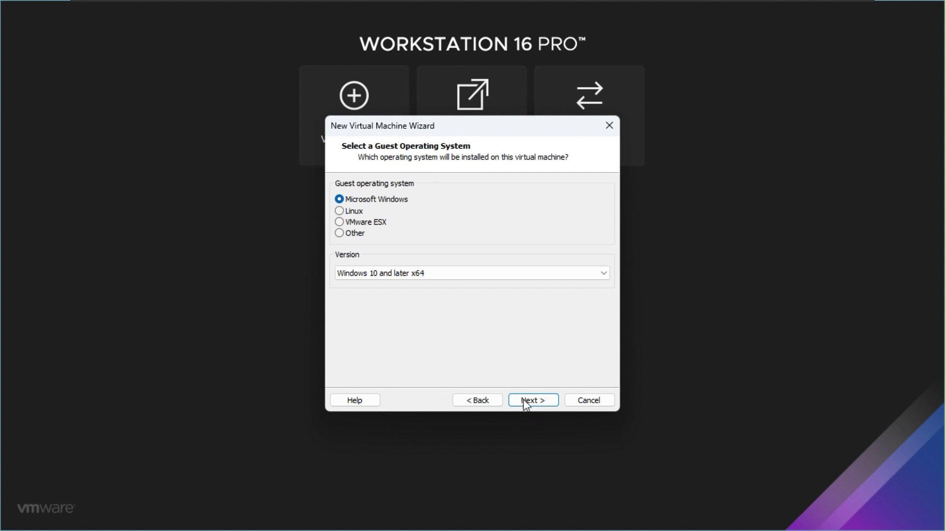
- Create a Windows 10 and later x64 virtual machine with the default name and location and a 60 GB disk split into multiple files
click(525, 402)
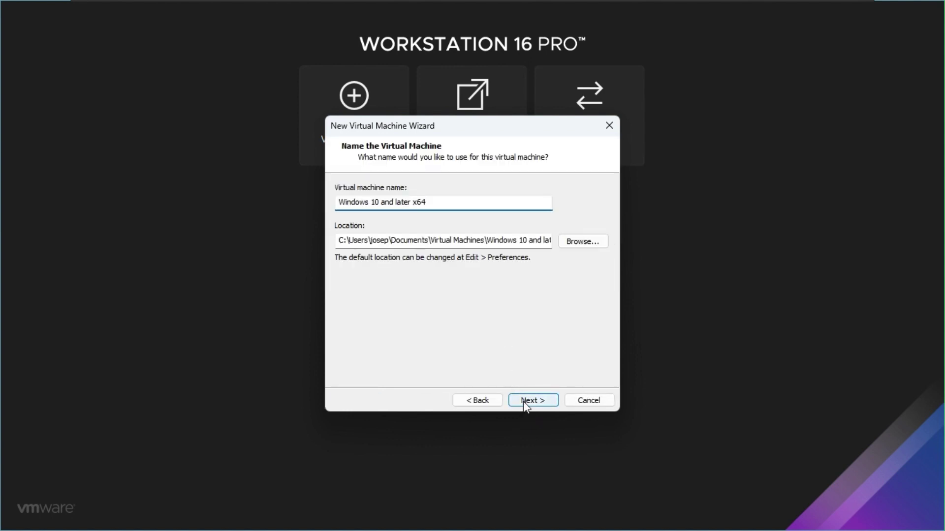
click(523, 402)
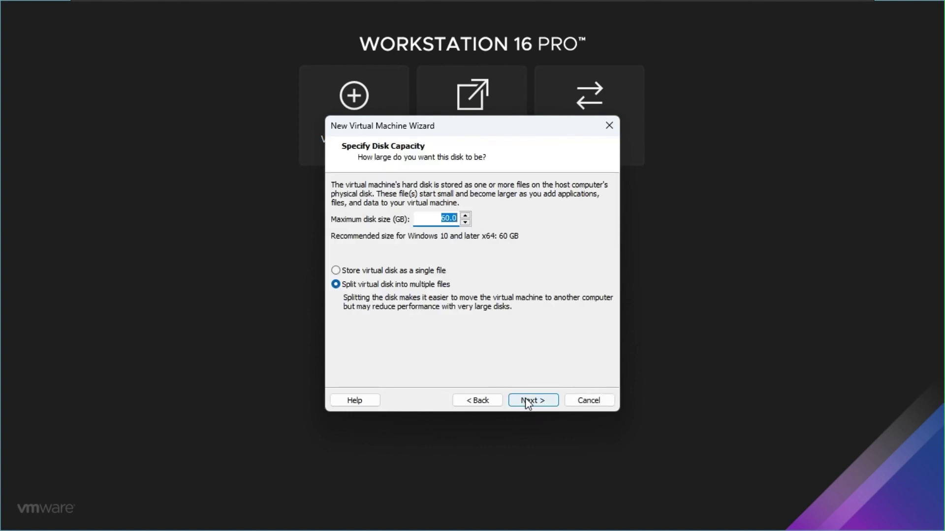
click(527, 402)
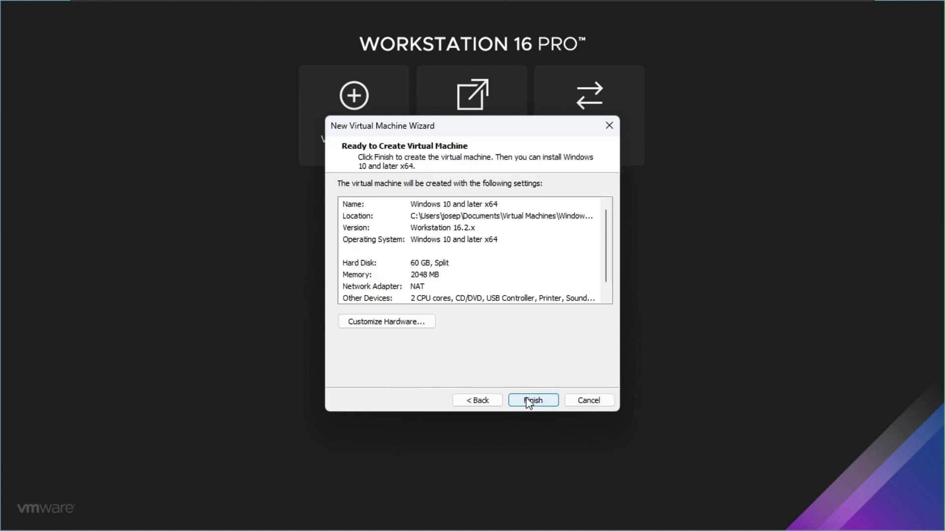
click(529, 402)
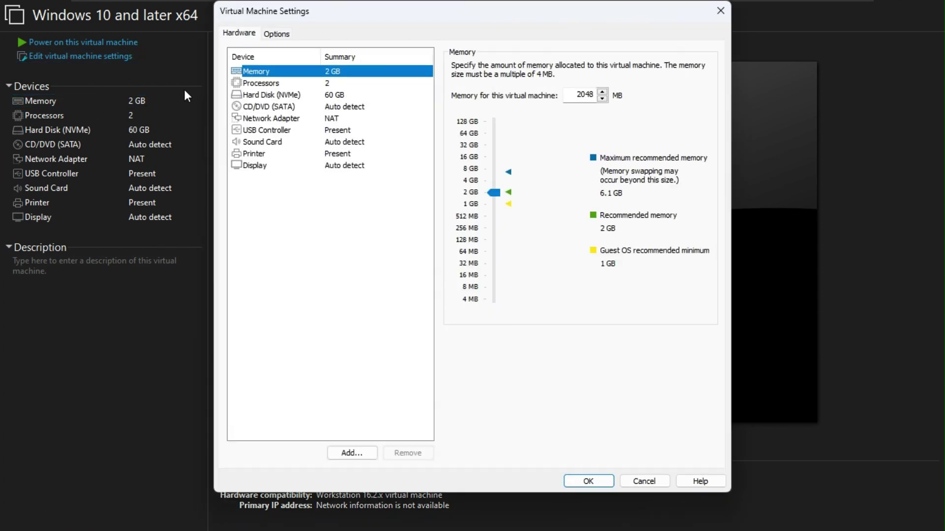
- Remove the hard disk and the CD/DVD drive from the new virtual machine's hardware list
click(270, 95)
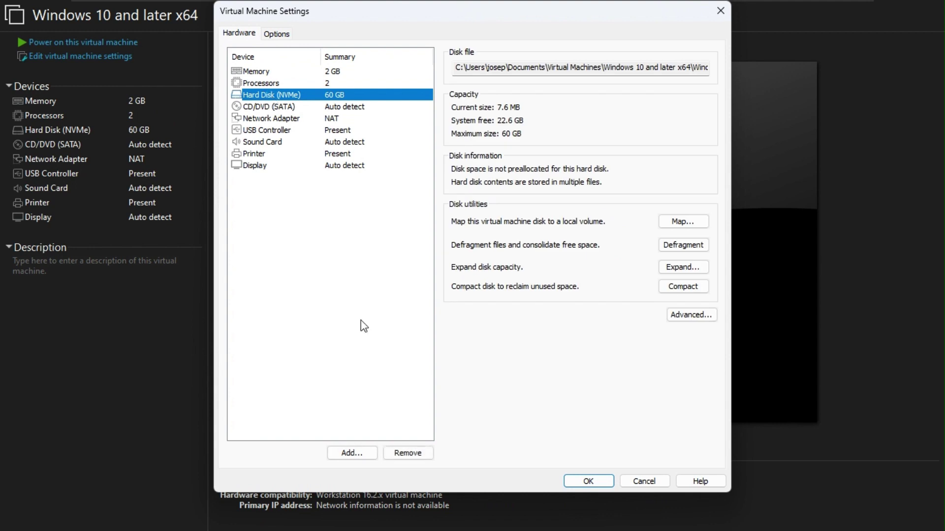
click(418, 452)
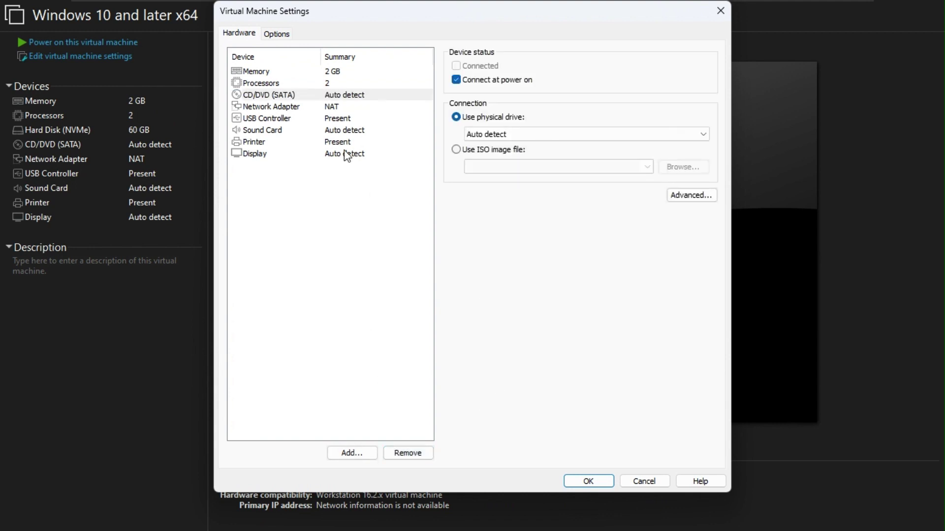
click(405, 453)
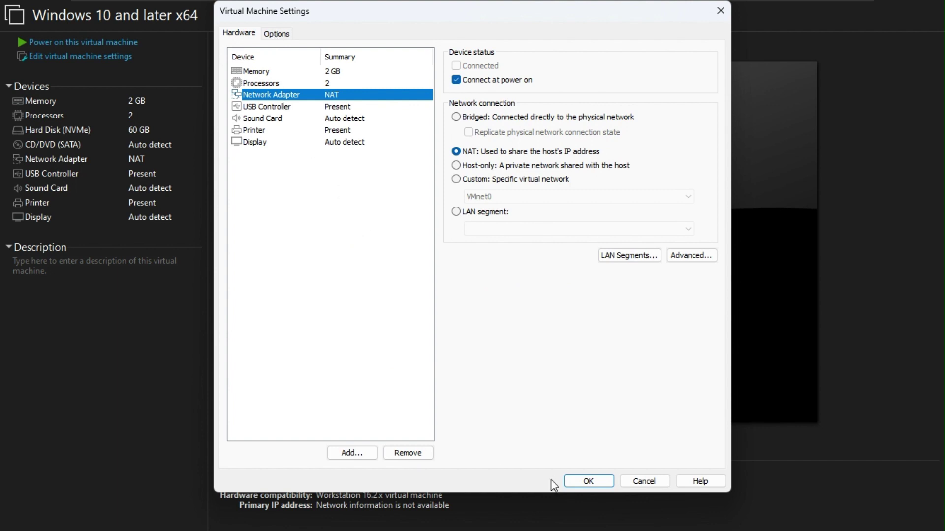
- Try to add an NVMe hard disk that uses a physical disk, and discard the virtual machine settings changes
click(350, 453)
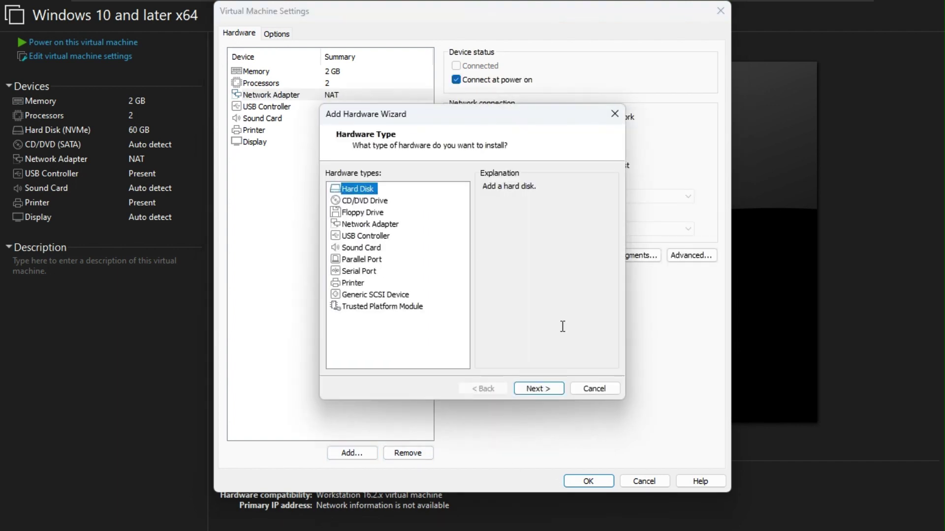
click(551, 389)
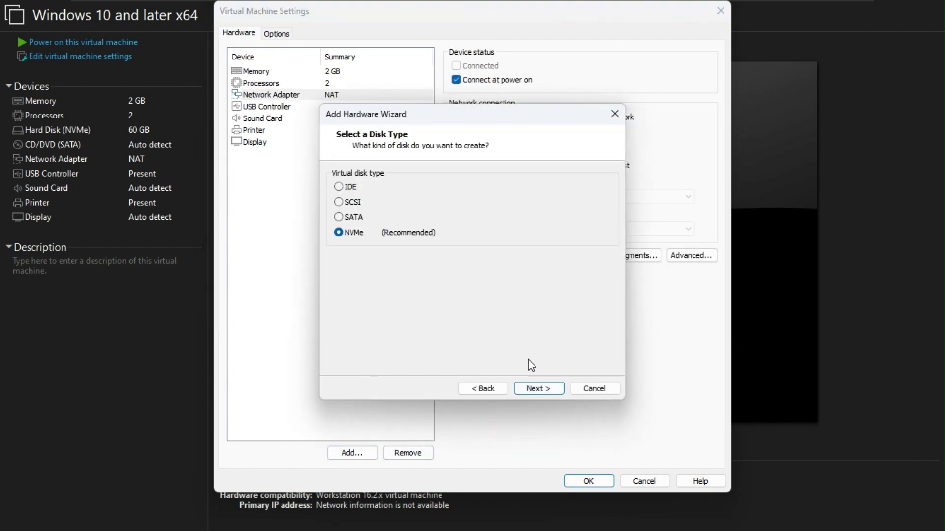
click(540, 387)
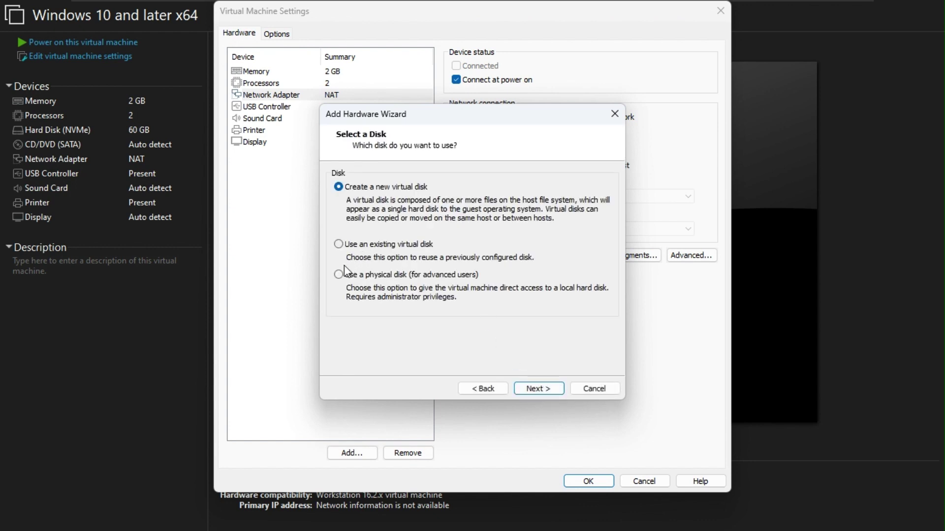
click(339, 274)
click(536, 388)
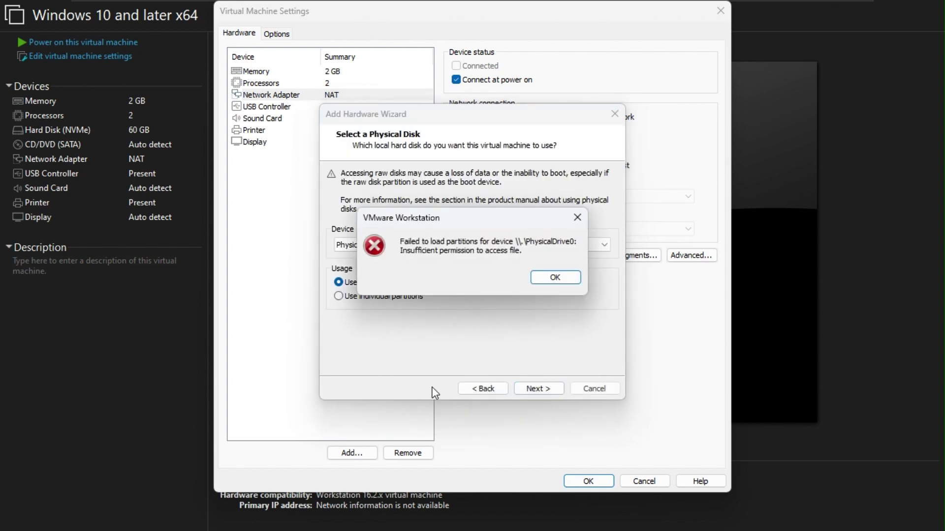
click(554, 279)
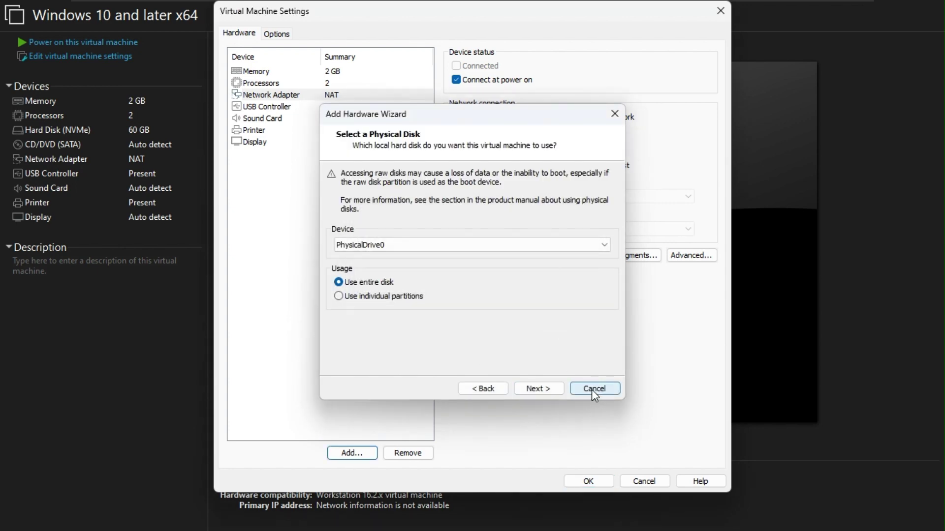
click(594, 390)
click(638, 481)
- Close VMware Workstation and clear the remaining windows to show the Windows desktop
mouse_move(675, 1)
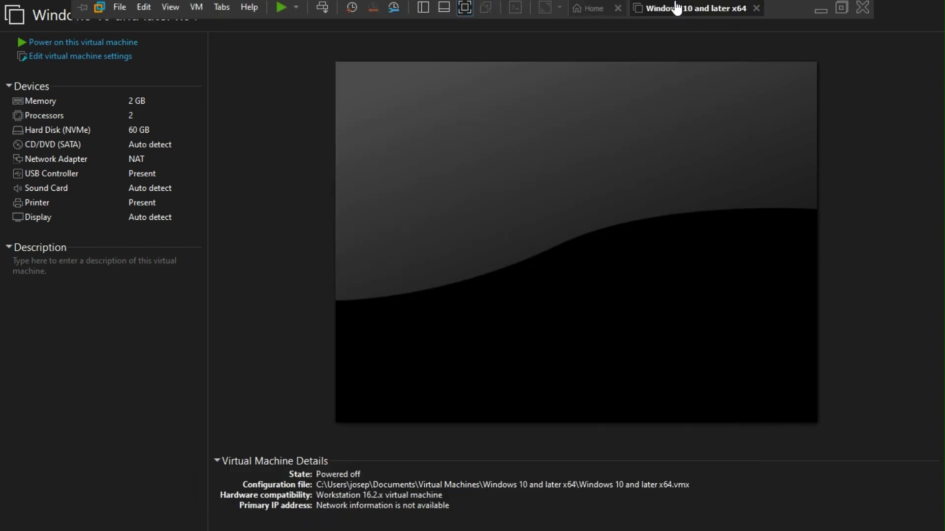
click(878, 16)
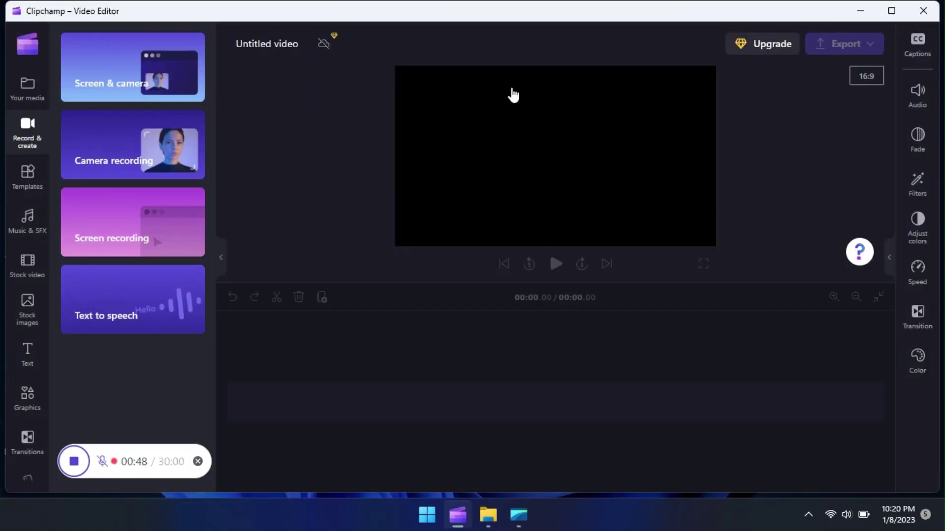
double_click(865, 11)
key(super+d)
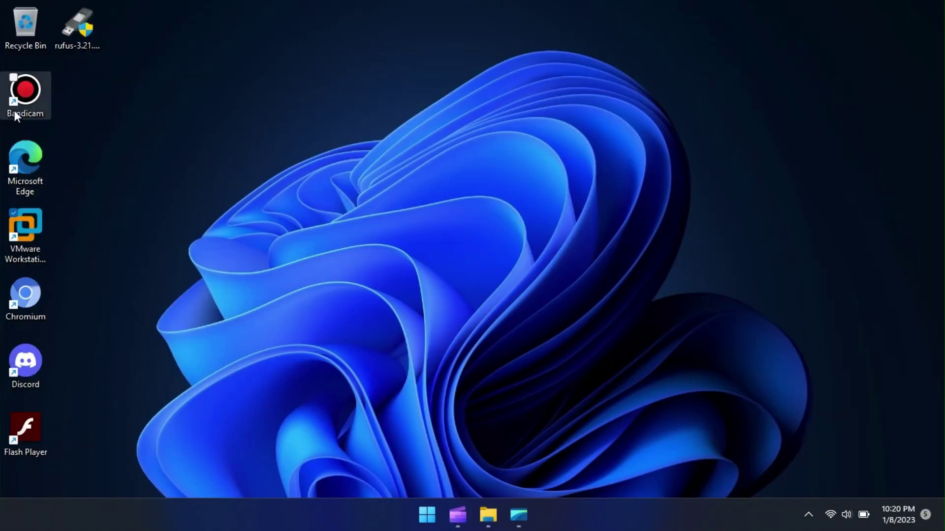
- Relaunch VMware Workstation as administrator from its desktop shortcut and switch it to full screen
click(23, 231)
right_click(51, 248)
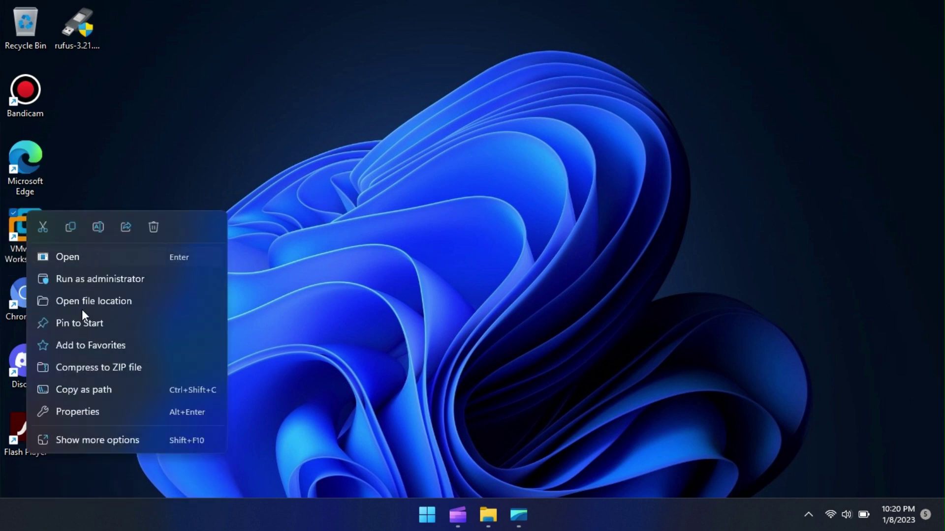
click(81, 282)
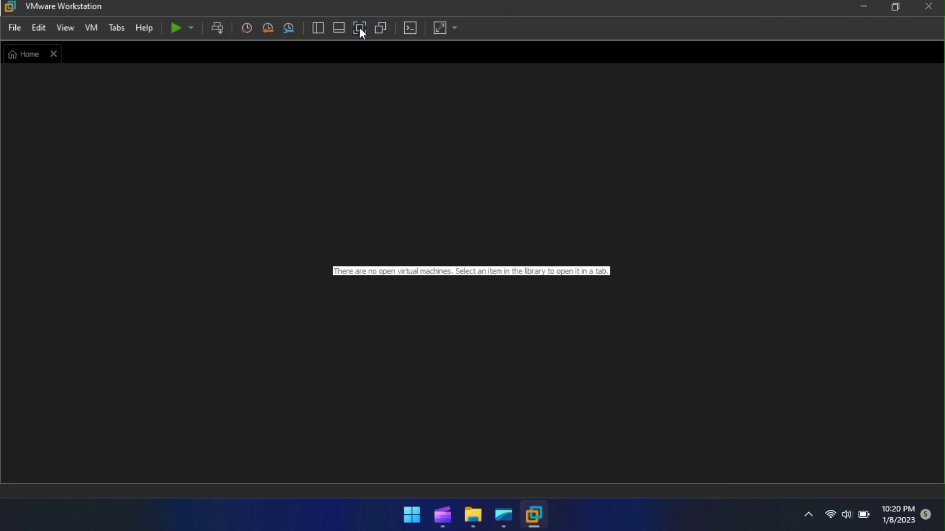
click(360, 27)
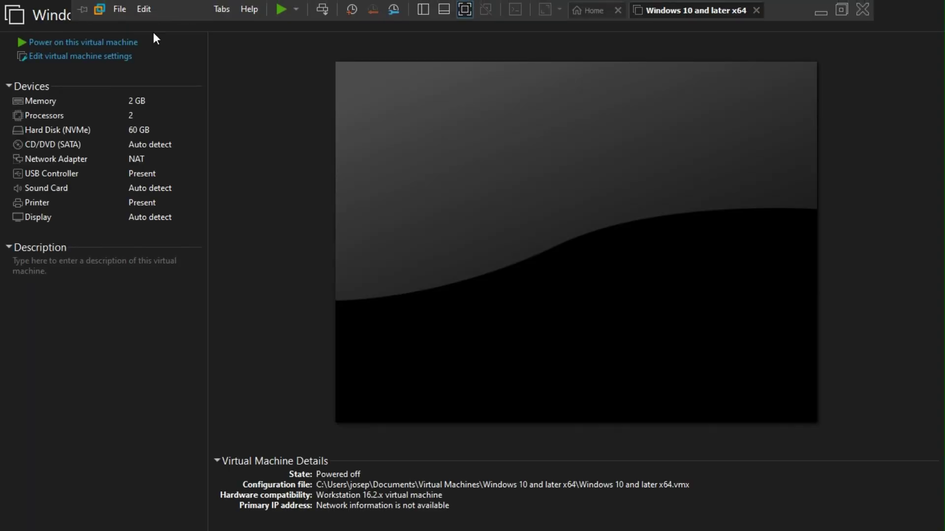
- Reopen the virtual machine's settings and remove its hard disk and CD/DVD drive
click(79, 58)
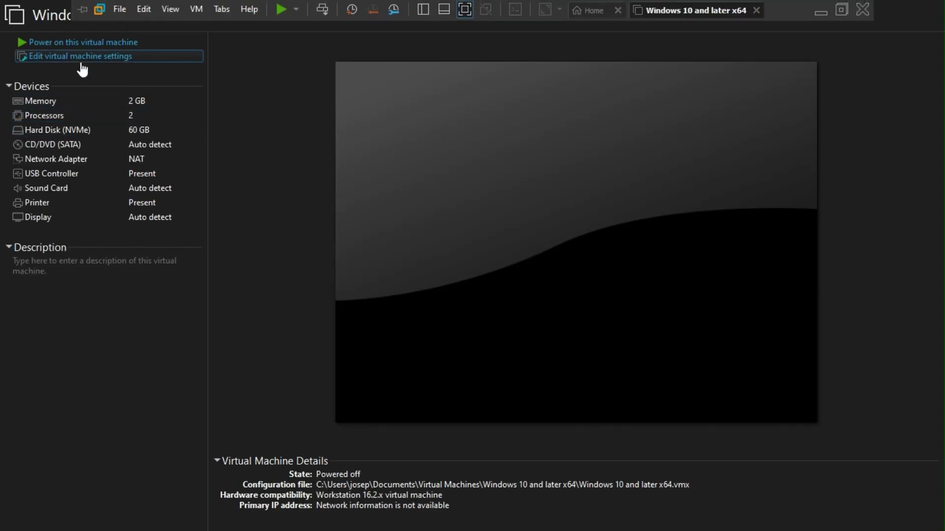
click(72, 174)
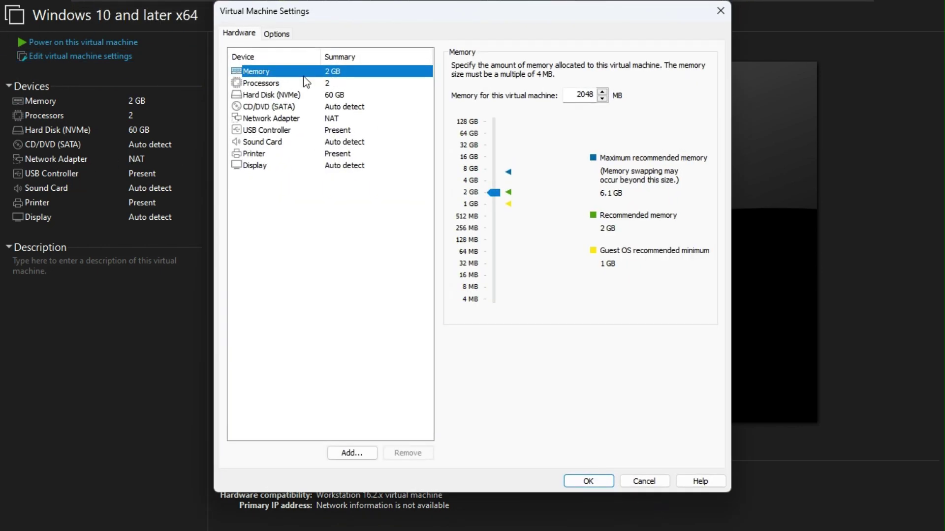
click(274, 96)
click(408, 452)
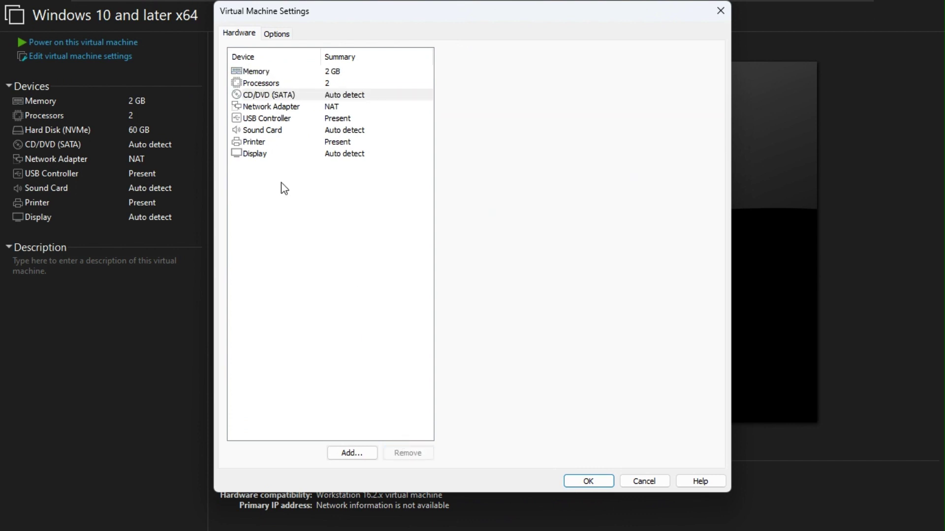
click(407, 453)
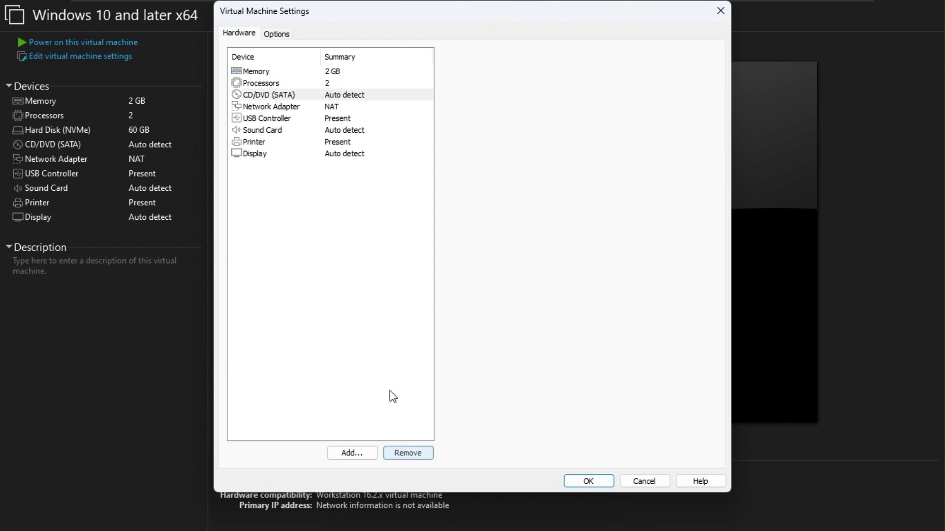
click(263, 82)
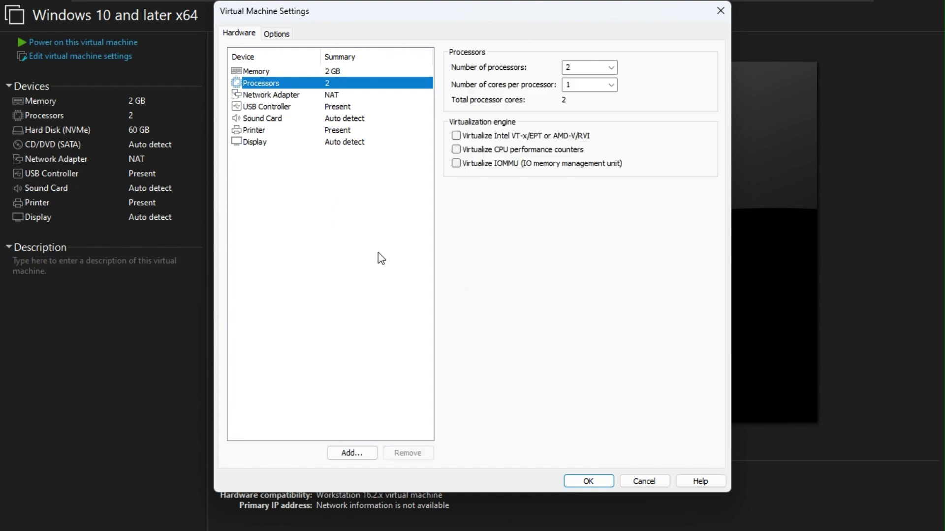
- Try to add an NVMe hard disk using the physical disk PhysicalDrive0, closing the USB drive's folder window and cancelling the hardware wizard
click(354, 450)
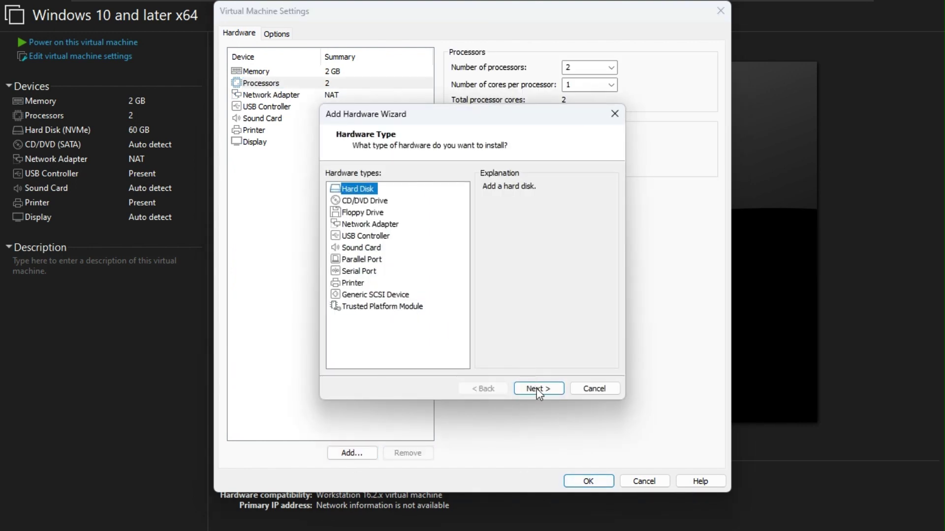
click(541, 392)
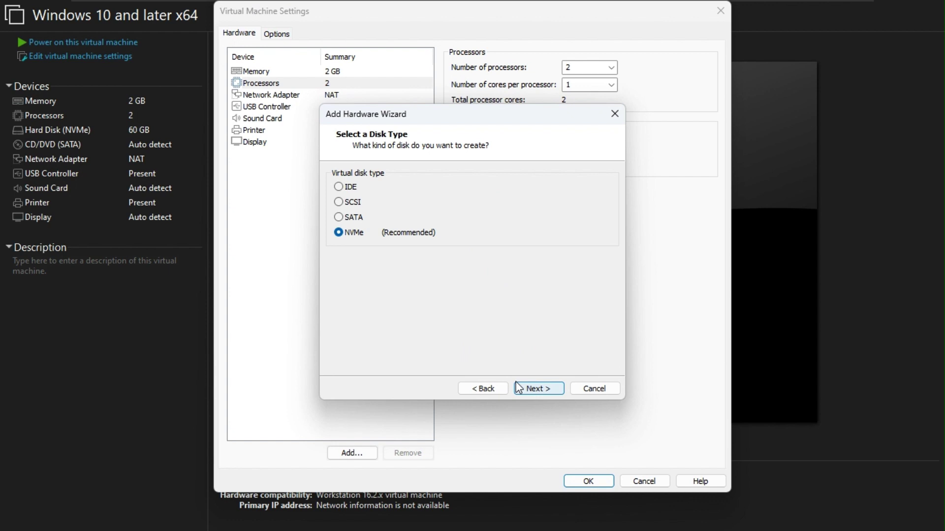
click(538, 388)
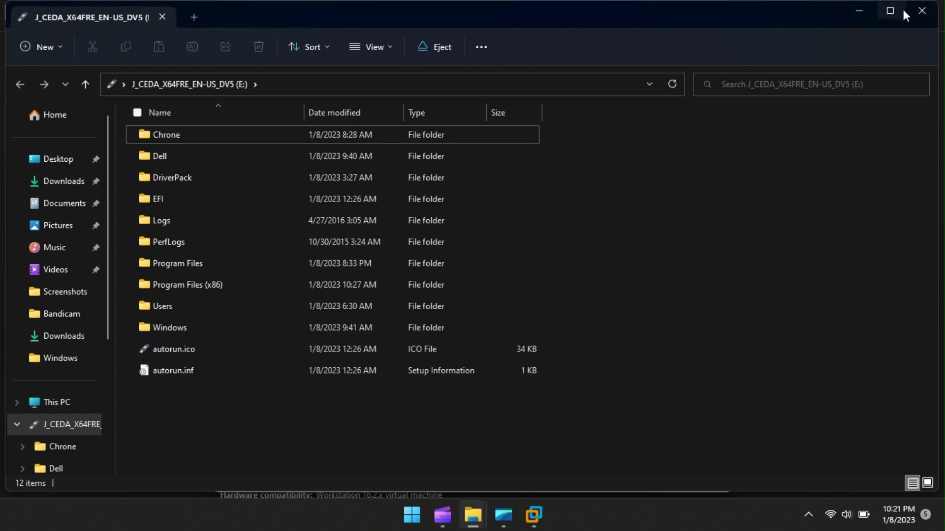
click(922, 10)
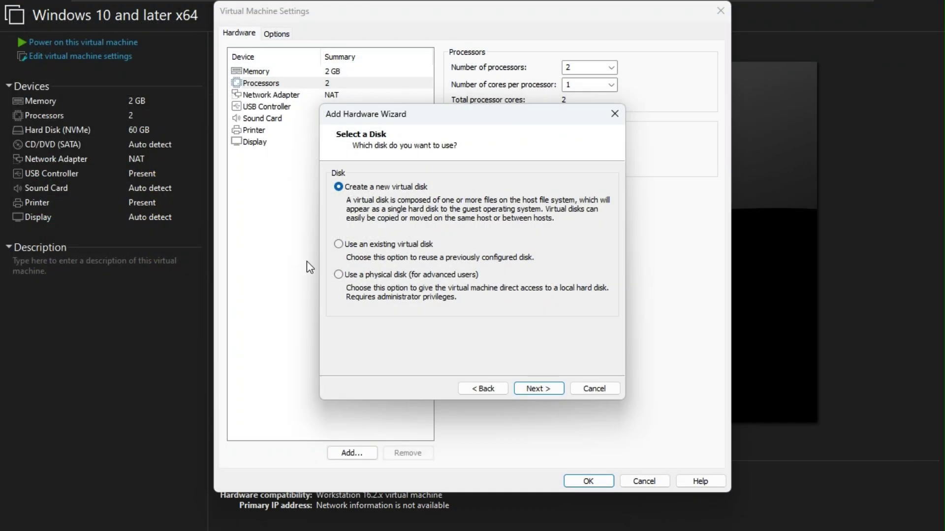
click(339, 275)
click(536, 387)
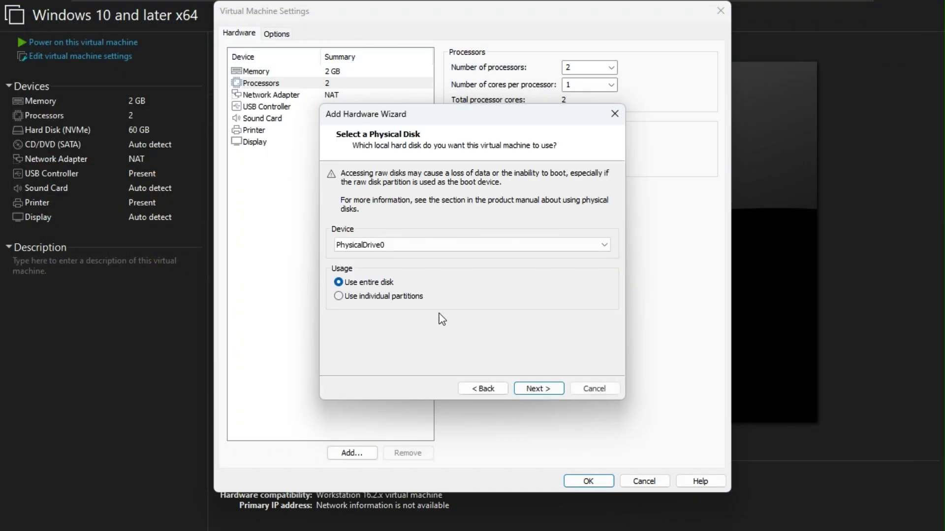
click(359, 241)
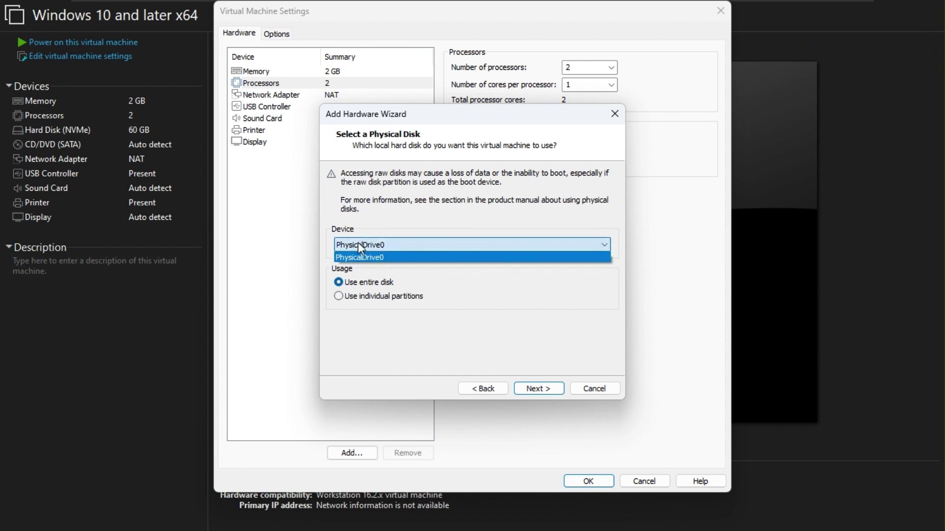
click(364, 255)
click(596, 389)
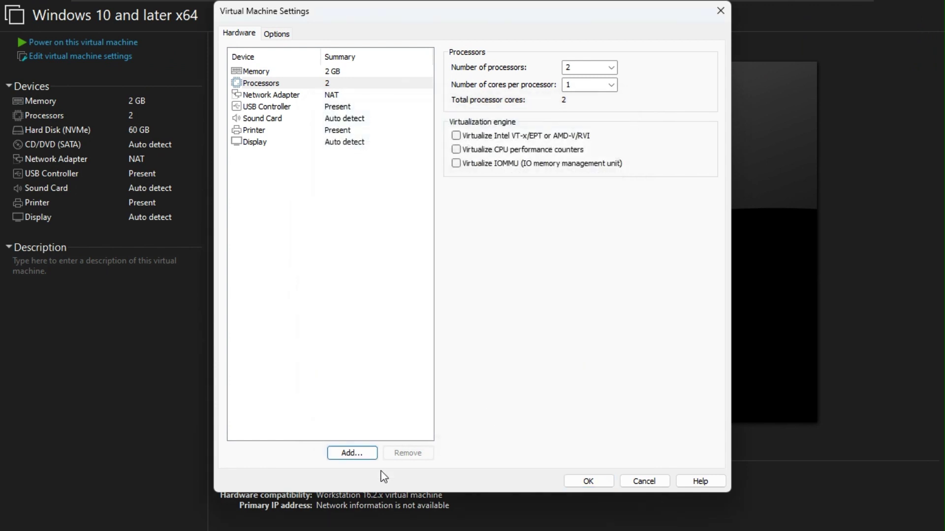
- Retry adding a physical hard disk with PhysicalDrive0 as the device, and cancel both the wizard and the virtual machine settings
click(359, 456)
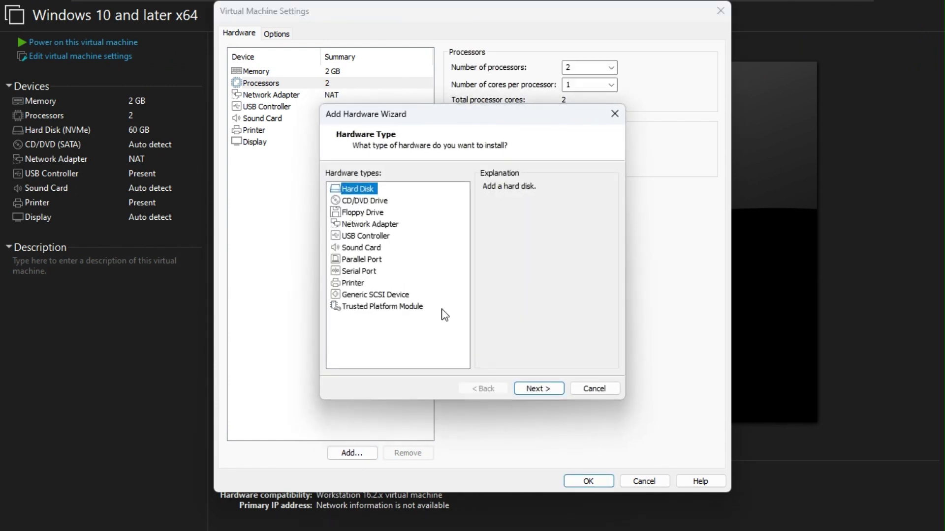
click(536, 389)
click(536, 389)
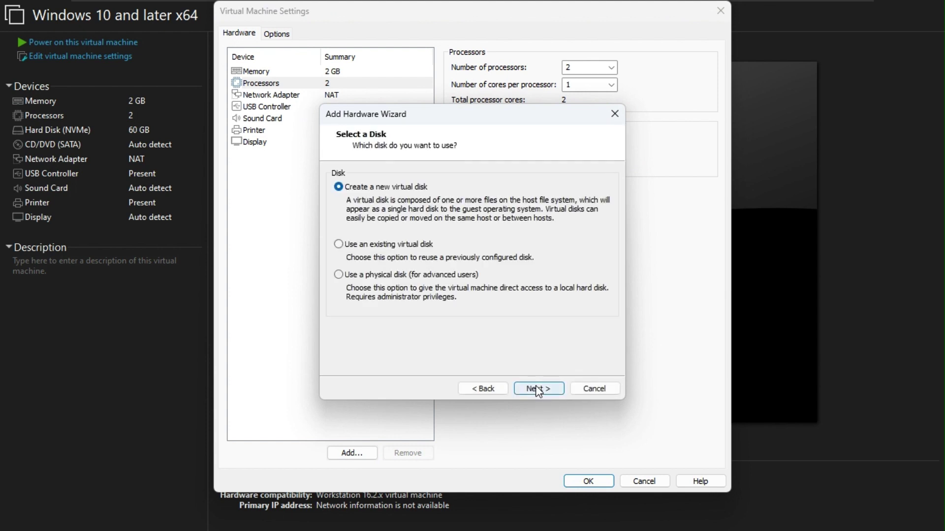
click(338, 274)
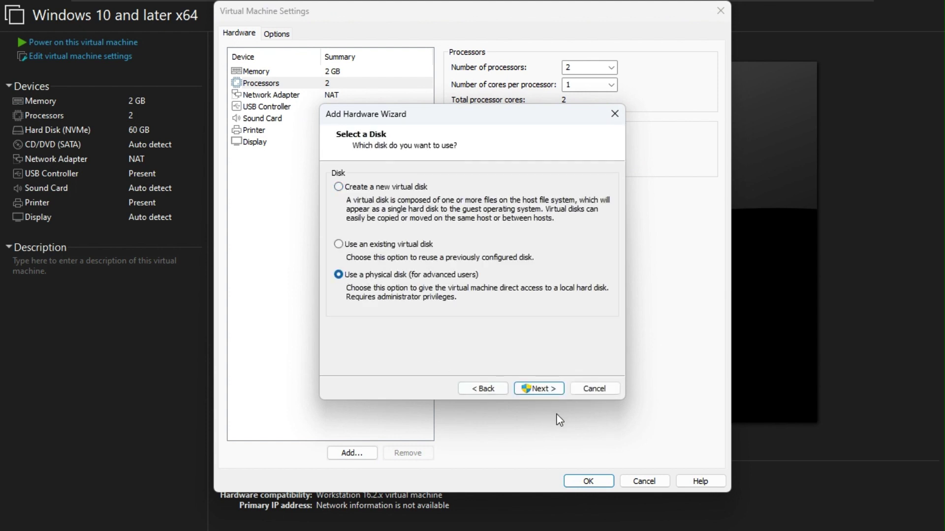
click(539, 388)
click(381, 245)
click(385, 254)
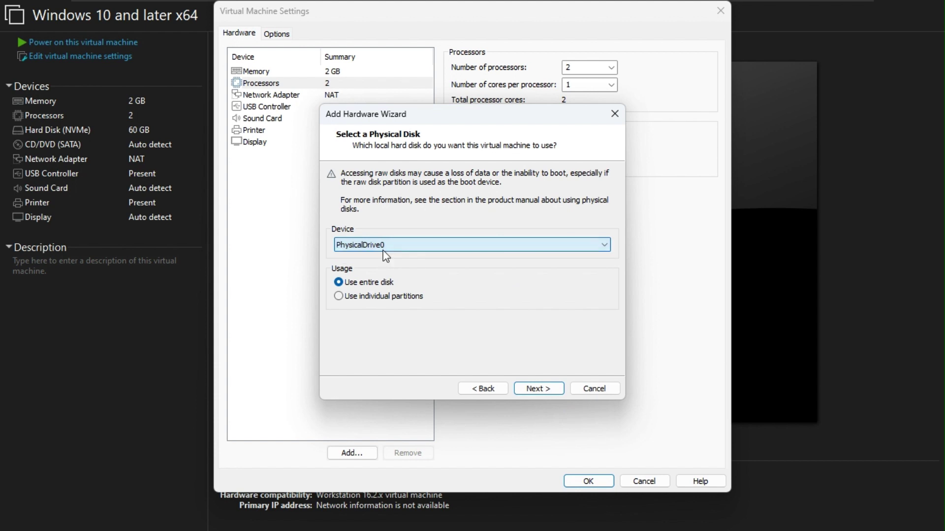
click(583, 389)
click(641, 482)
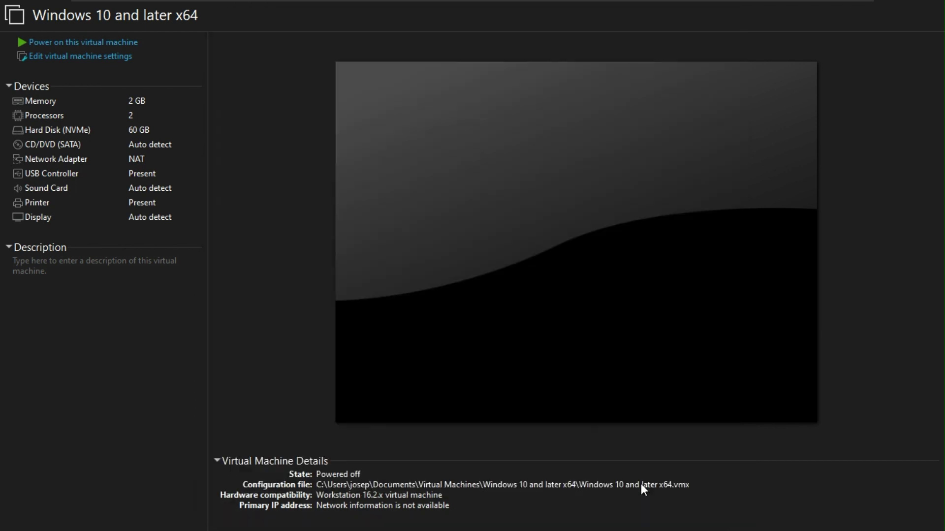
click(78, 57)
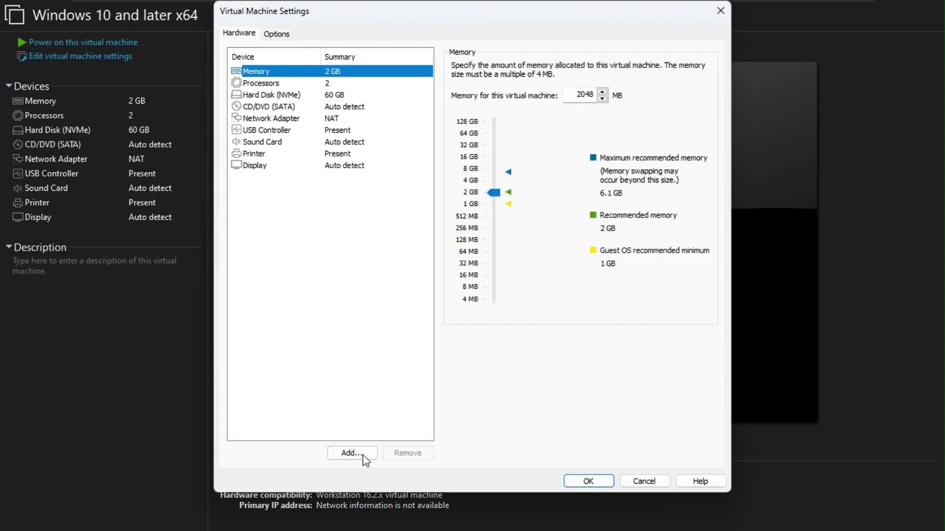
click(361, 453)
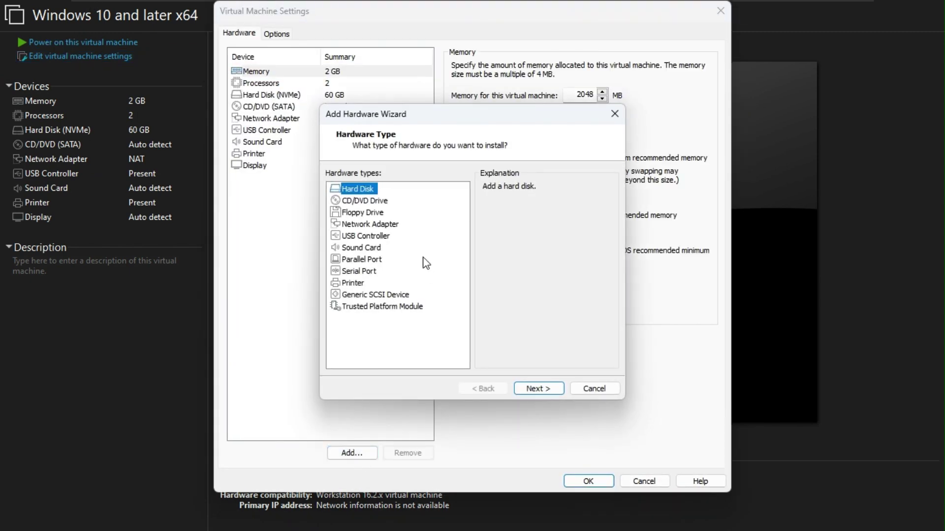
click(536, 386)
click(536, 388)
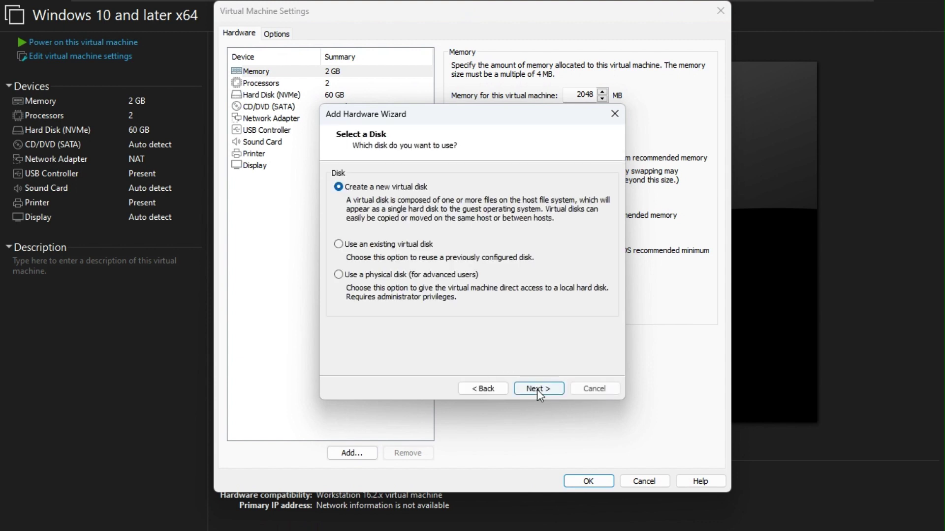
click(345, 275)
click(525, 388)
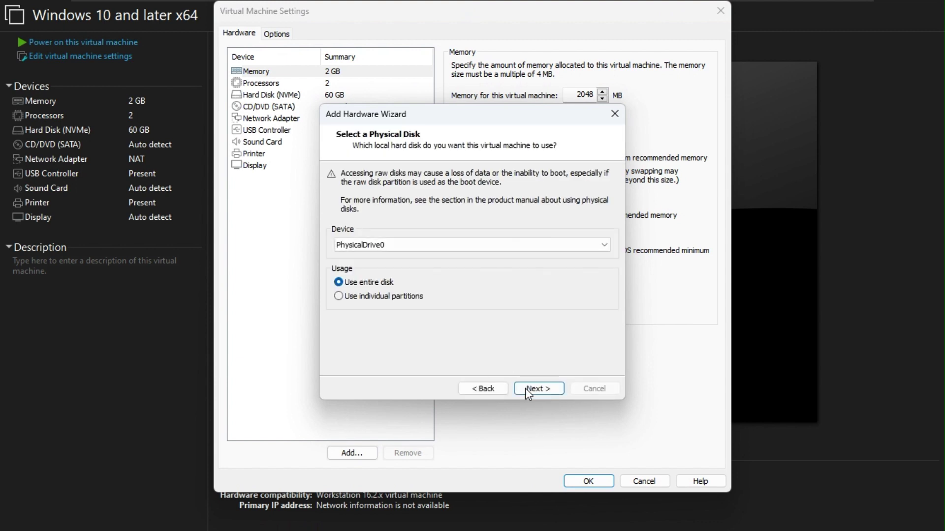
click(372, 243)
click(373, 257)
click(594, 389)
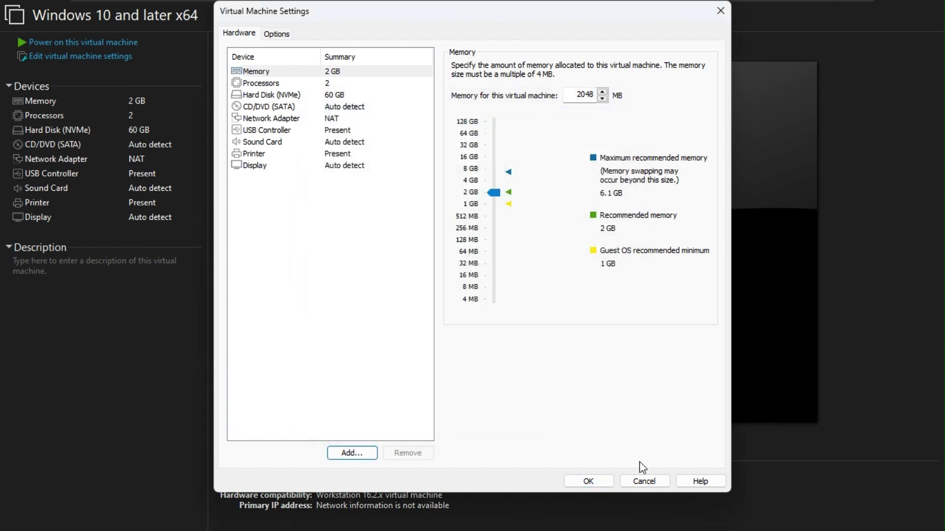
click(645, 481)
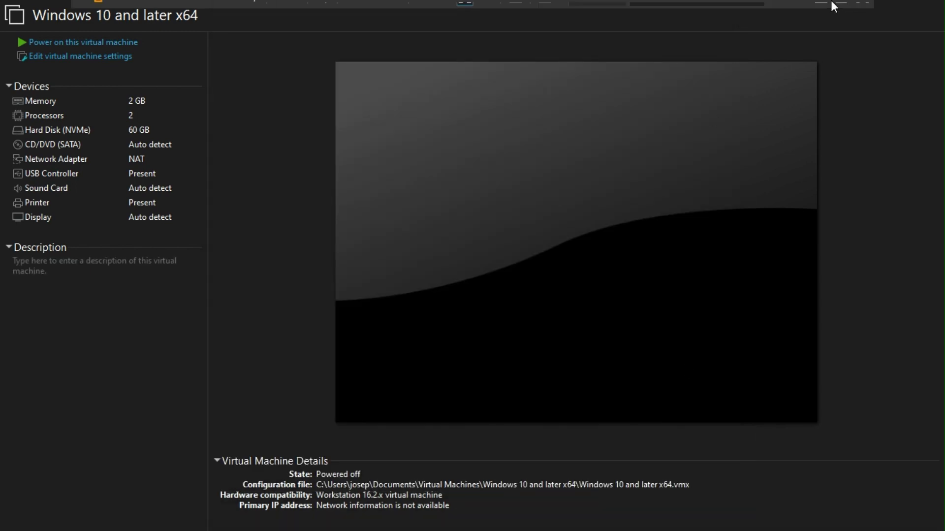
- Close VMware Workstation, relaunch it as administrator from its desktop shortcut, and switch it to full screen
click(858, 7)
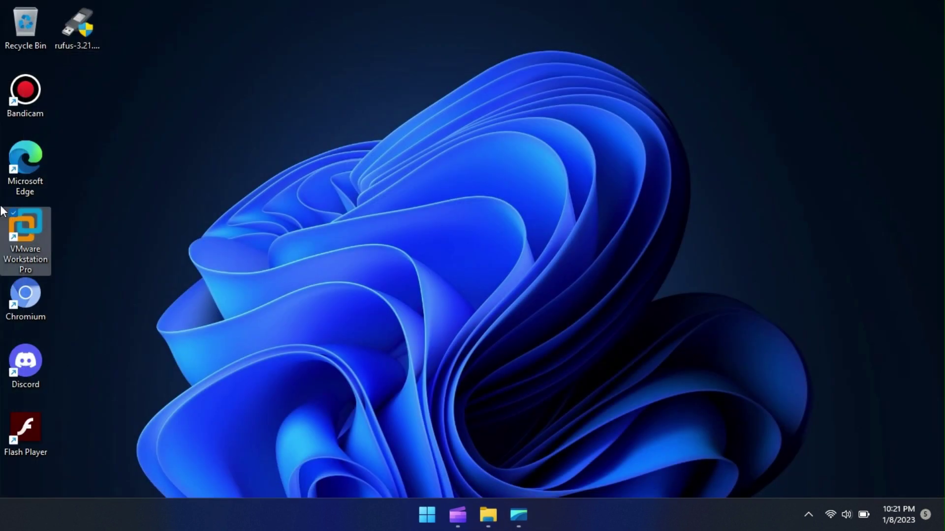
right_click(15, 231)
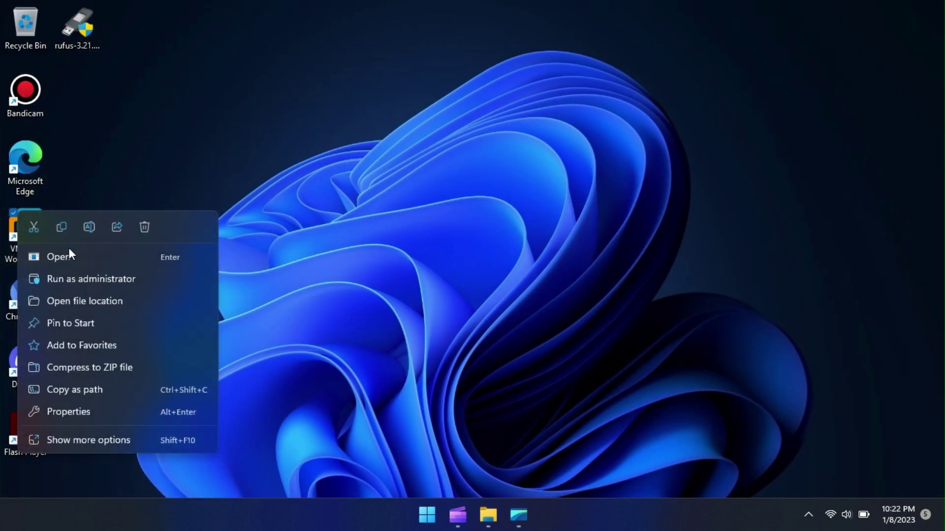
click(65, 280)
click(367, 395)
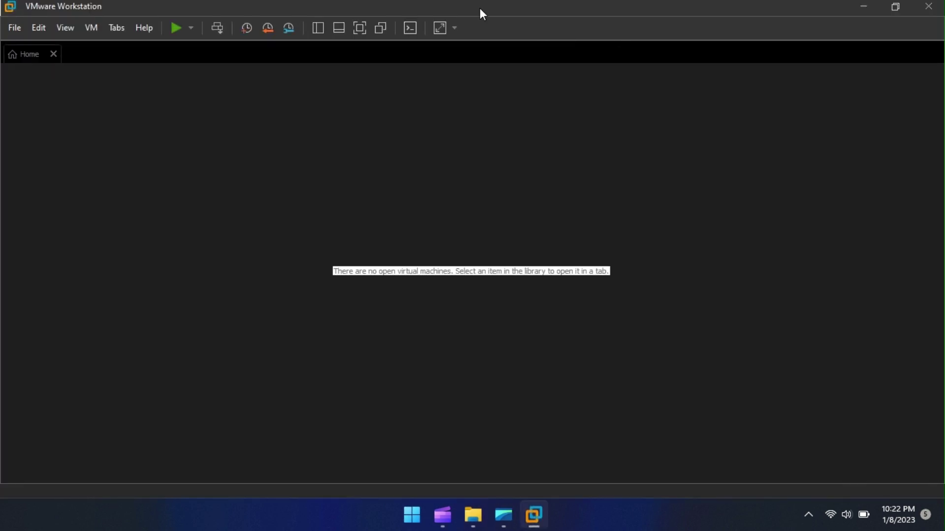
click(364, 29)
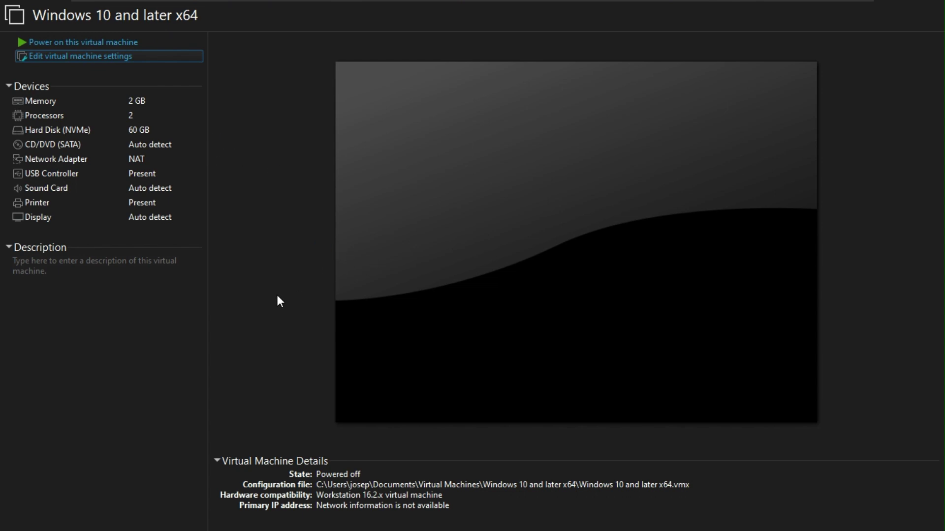
- Add an NVMe hard disk to the virtual machine using the entire physical disk PhysicalDrive1, with disk file "Windows 10 and later x64-0.vmdk"
key(ctrl+d)
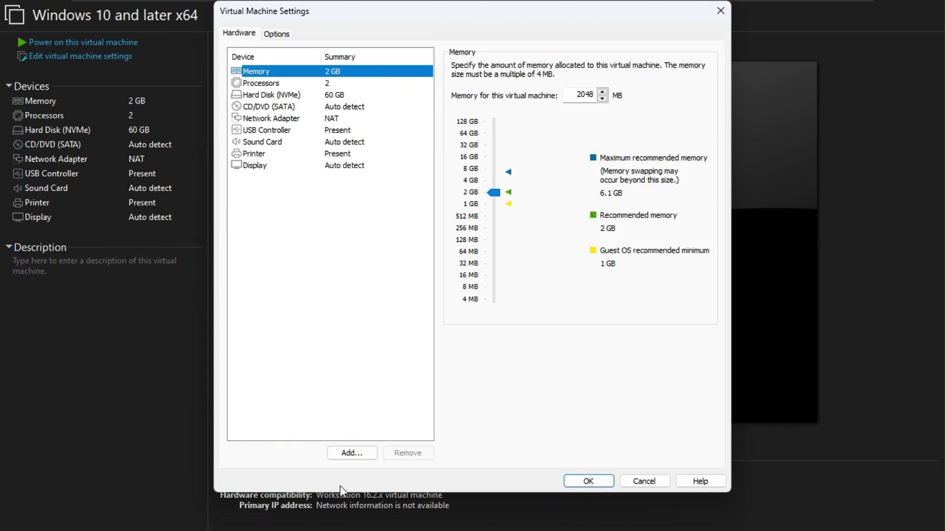
click(350, 452)
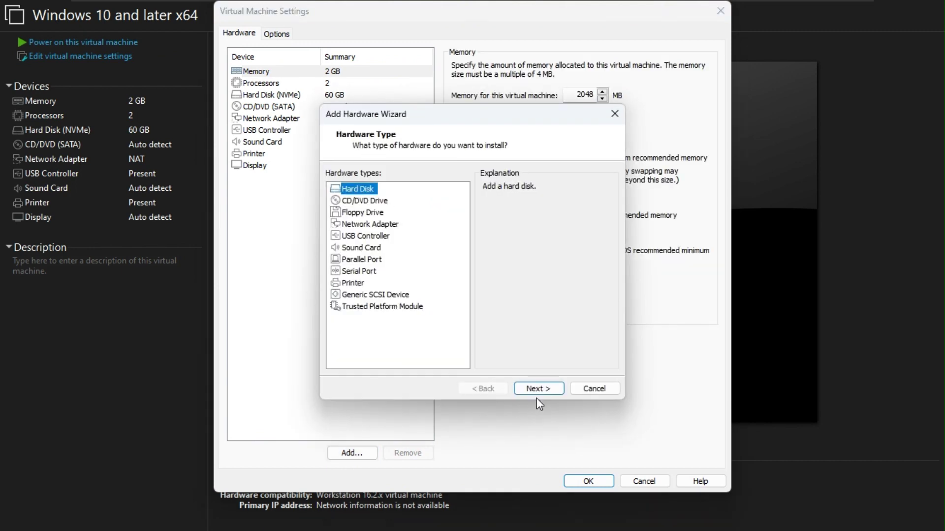
click(537, 390)
click(538, 389)
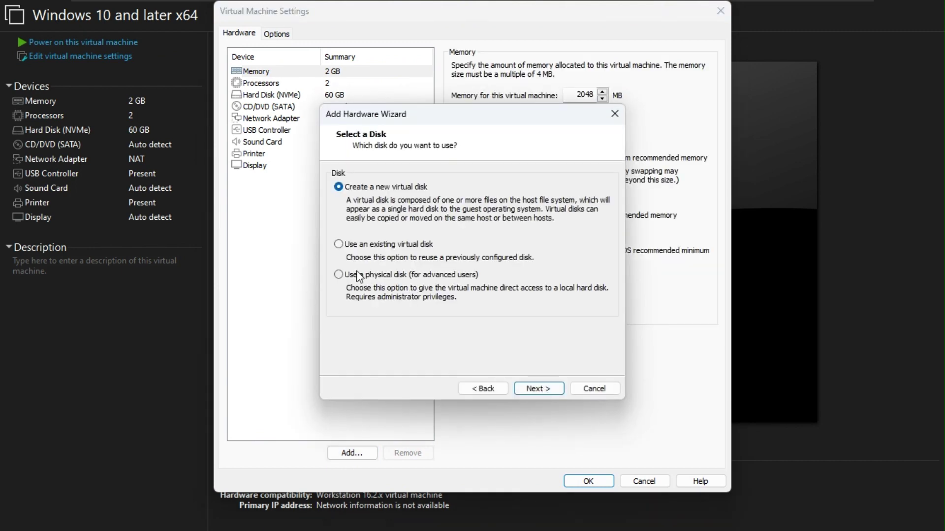
click(358, 275)
click(538, 389)
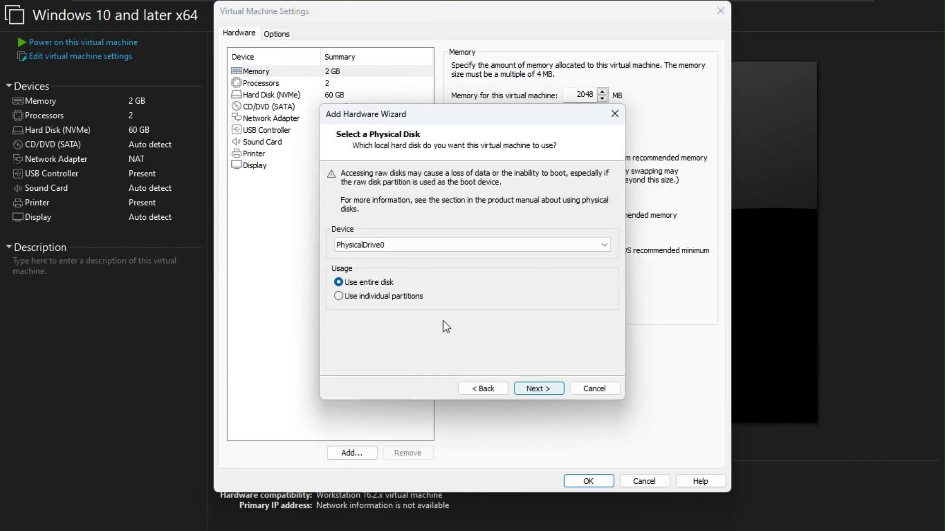
click(394, 243)
click(389, 266)
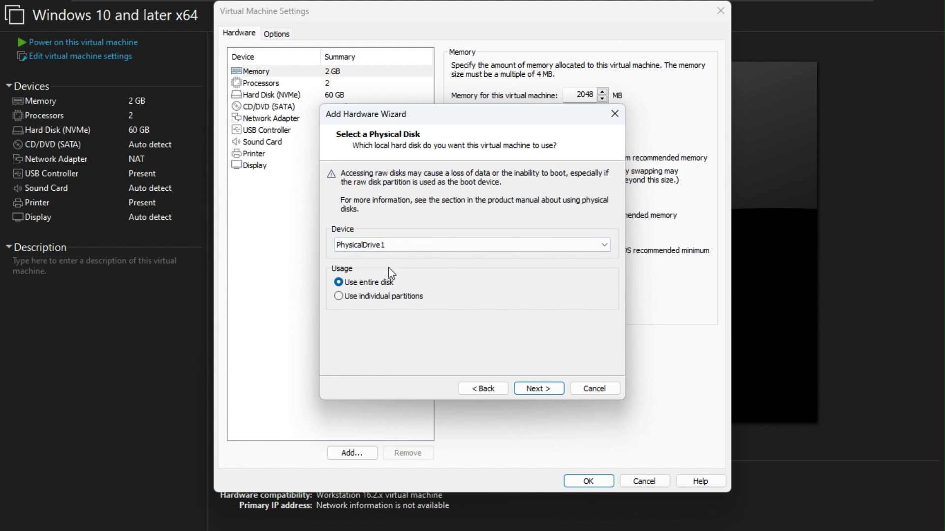
click(530, 389)
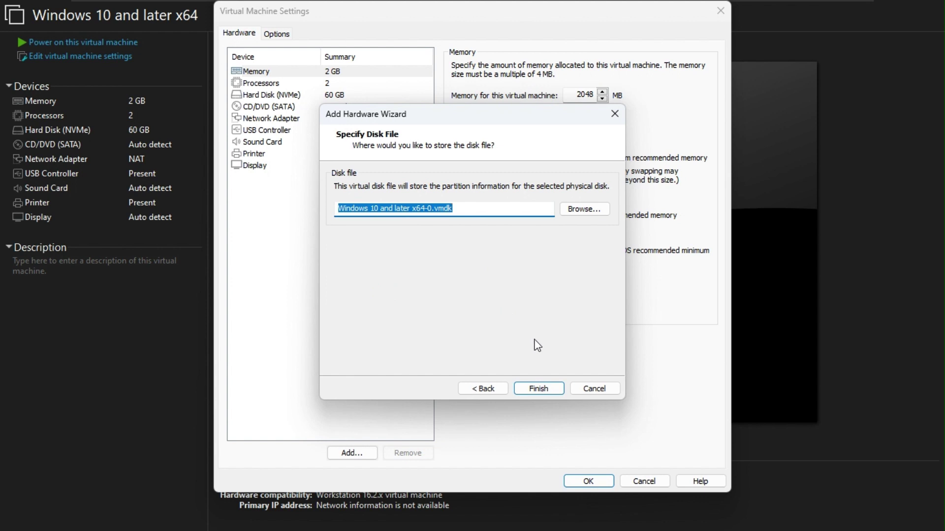
click(536, 389)
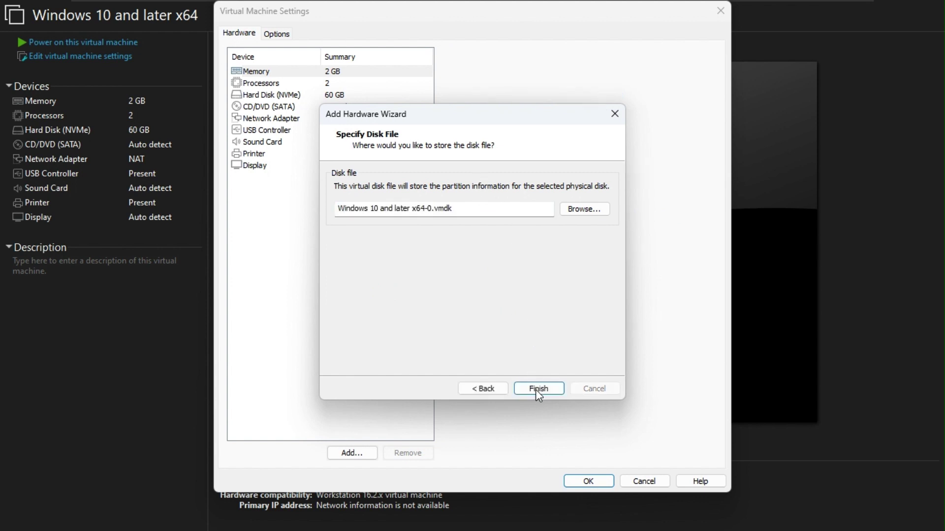
- Remove the original 60 GB hard disk and the CD/DVD drive, and save the virtual machine settings
click(280, 95)
click(407, 452)
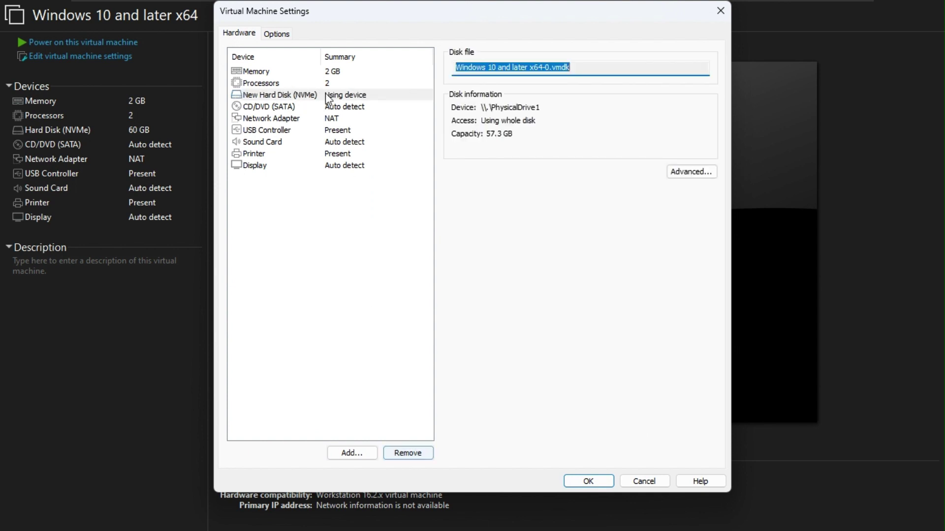
click(261, 107)
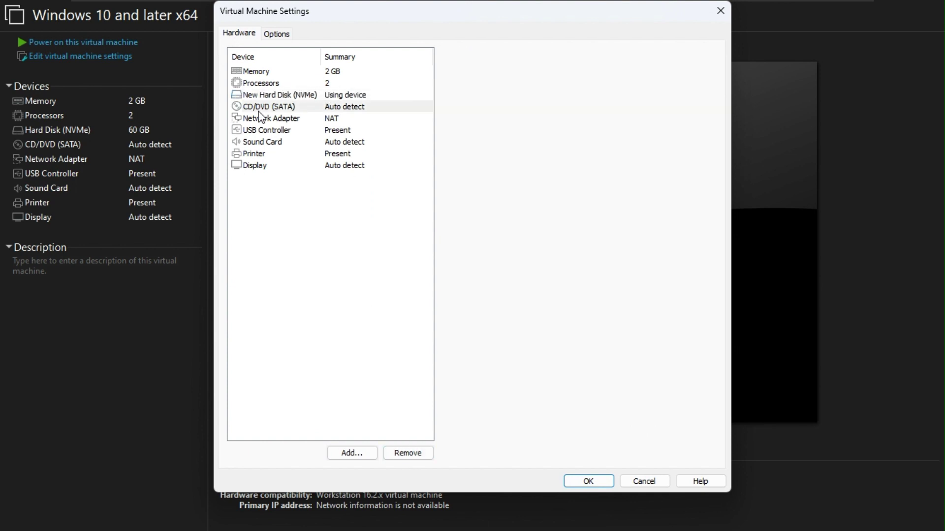
click(407, 454)
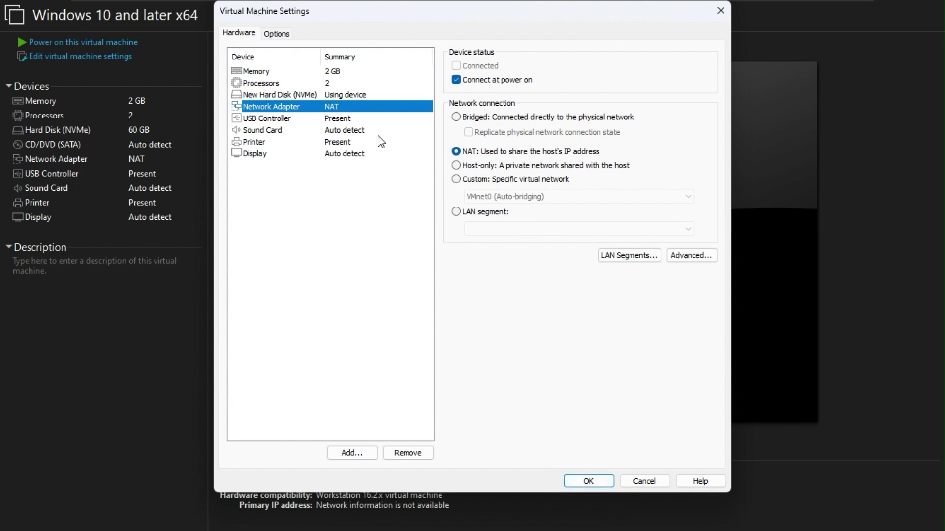
click(588, 481)
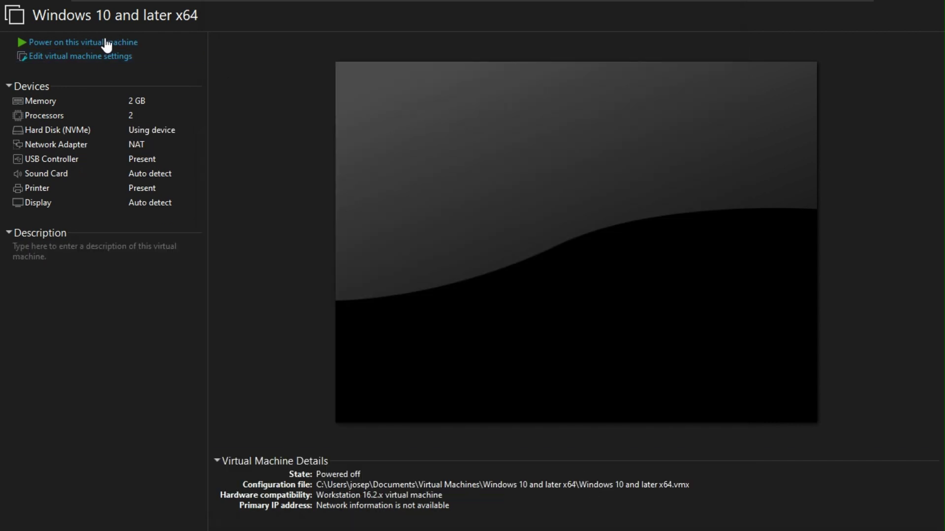
- Power on the virtual machine and dismiss the Windows 10 lock screen to reach the guest desktop
click(105, 43)
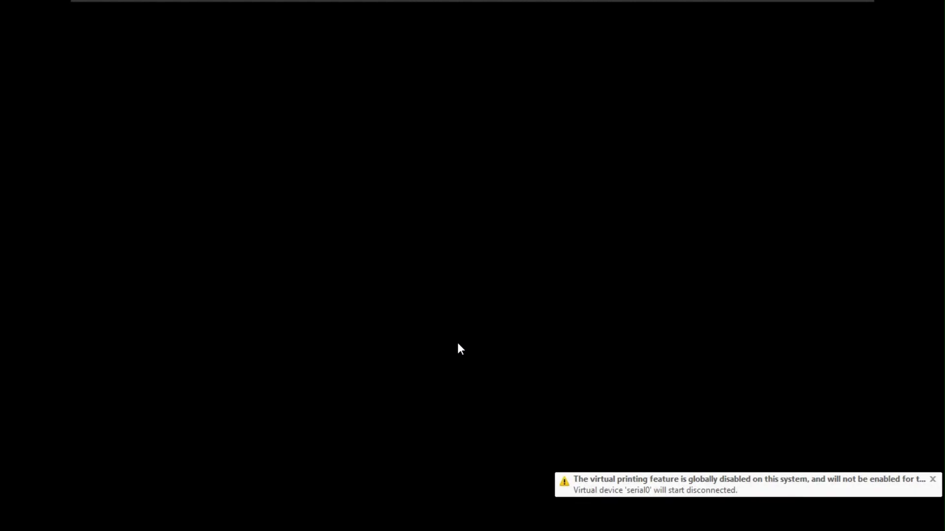
click(469, 342)
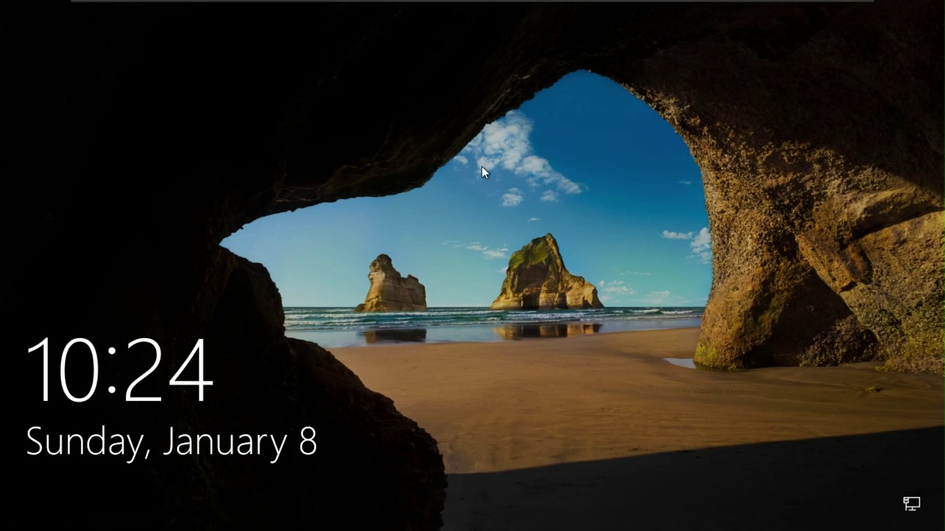
click(459, 328)
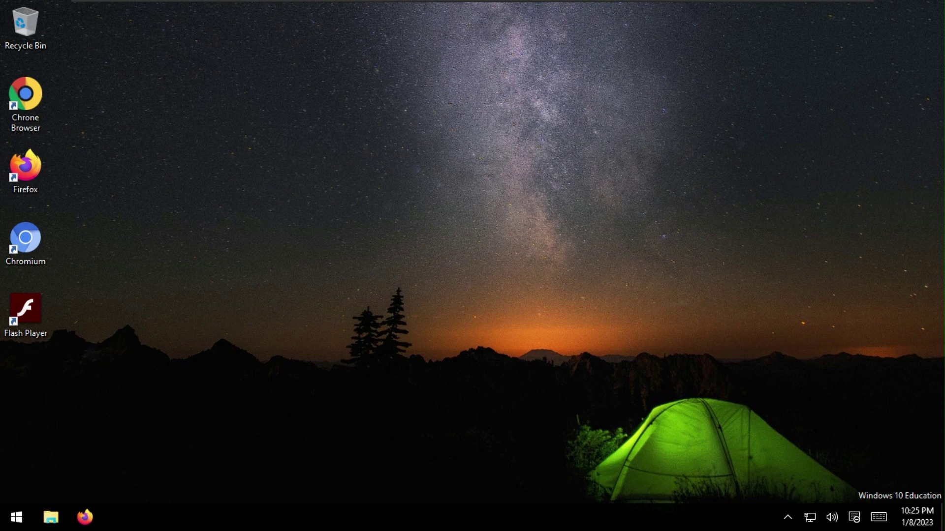
click(788, 519)
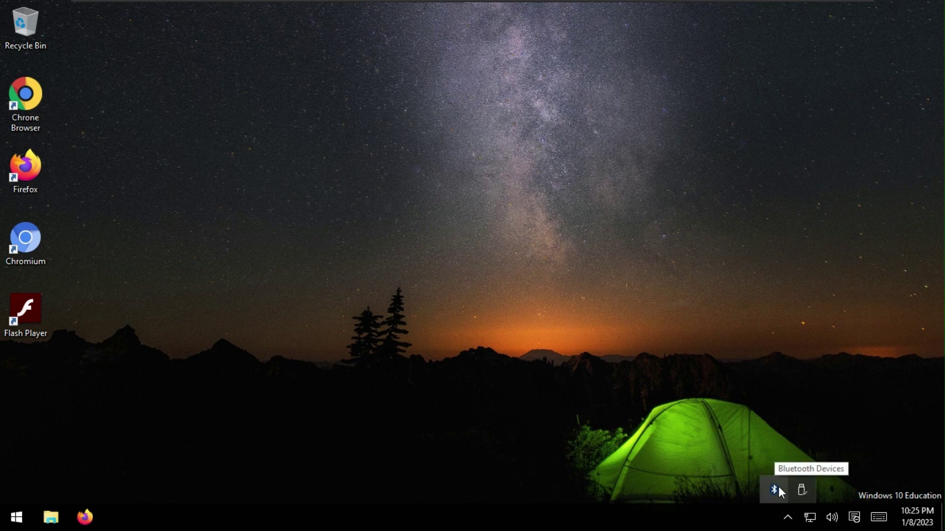
click(788, 517)
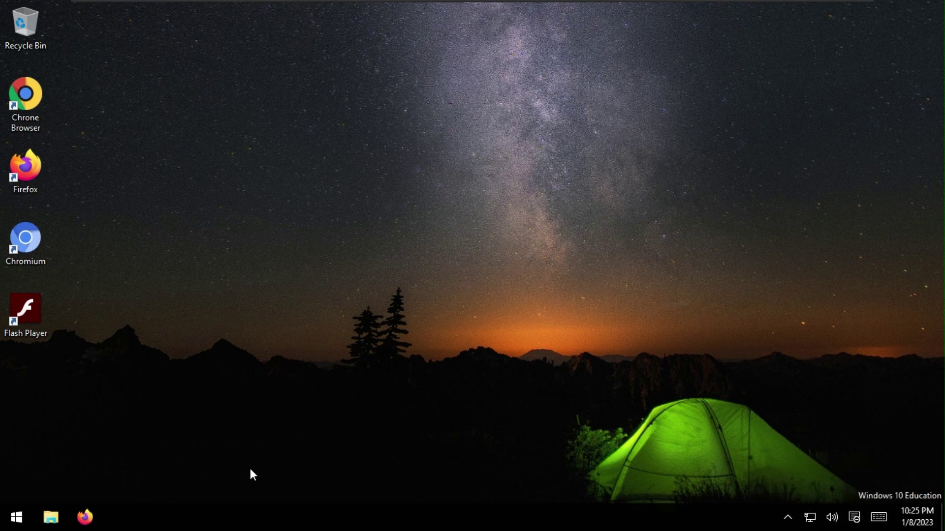
- Open the Run dialog and enter the note "there you have it folks, windows 10 running from my usb drive on vmware"
click(17, 517)
key(super+r)
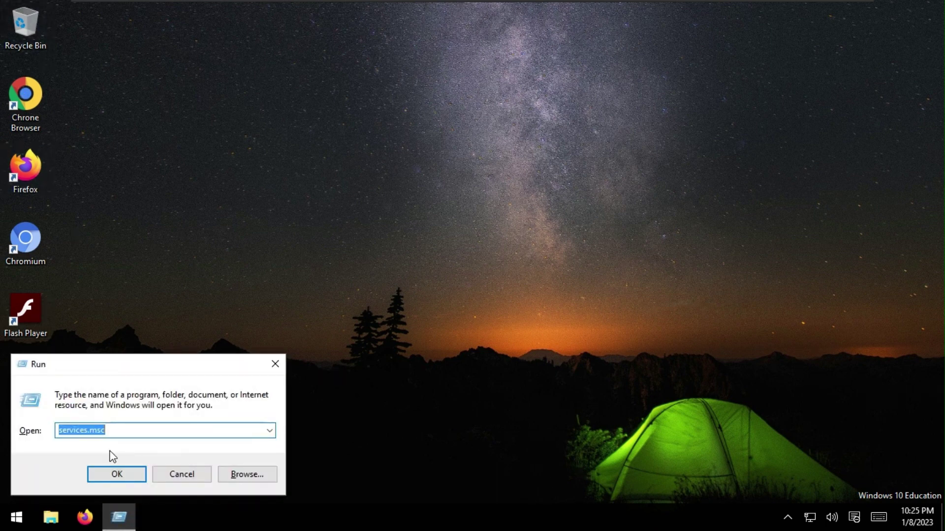
text(there u)
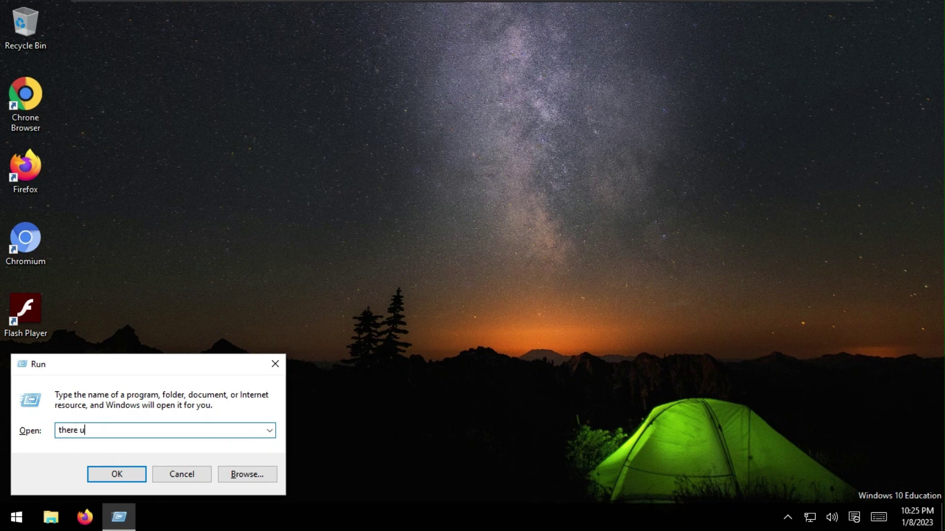
key(BackSpace)
text(you have it folks, windows 10 )
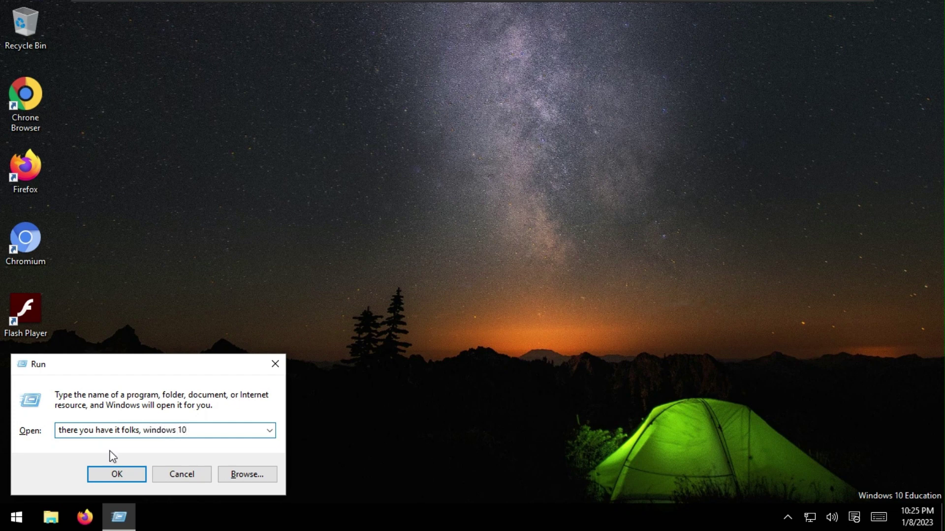
text(running from my usb)
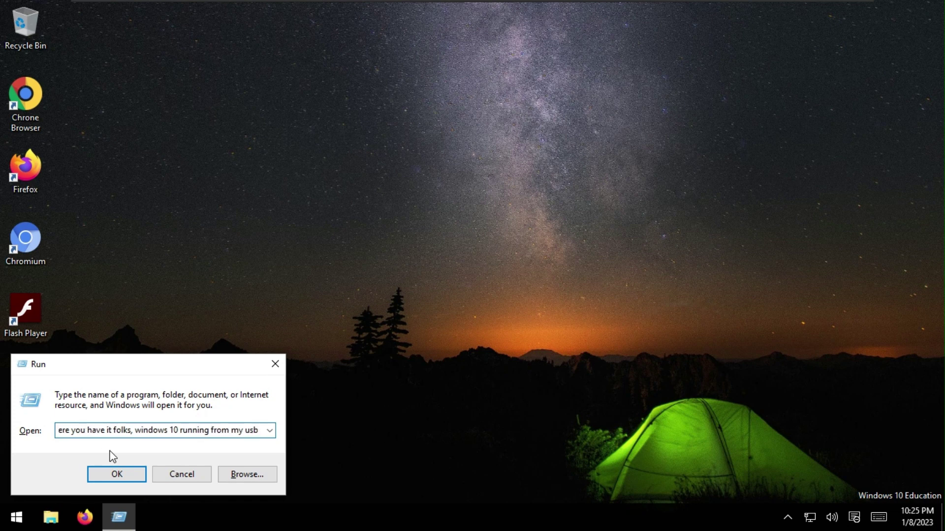
text( drive on vm)
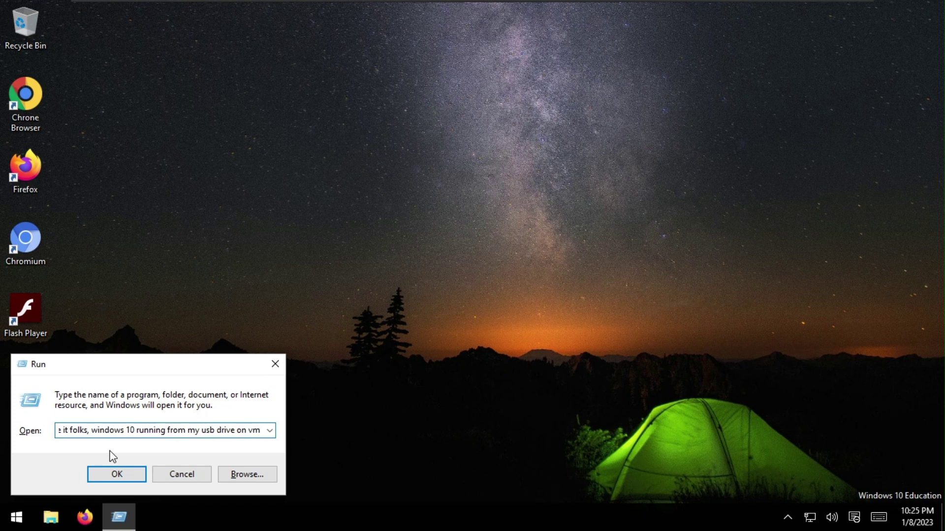
text(ware)
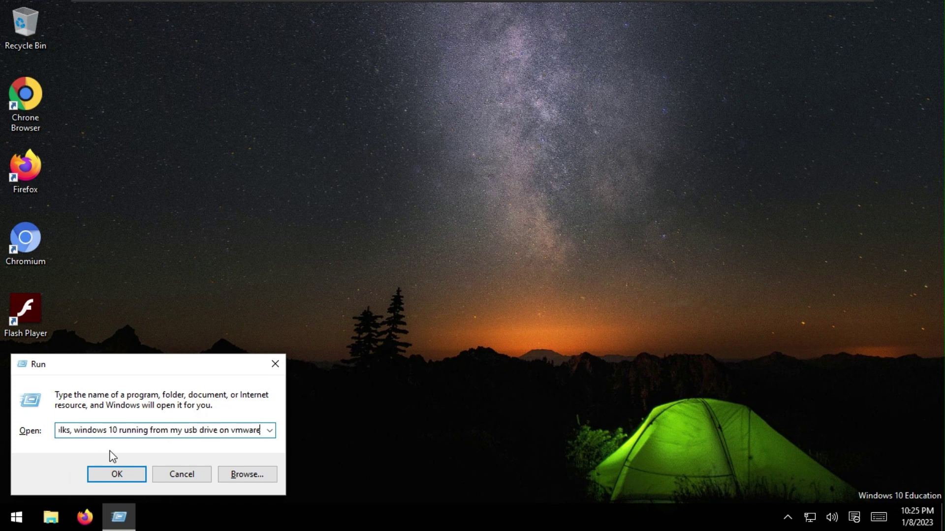
- Append ". to do it, it's quite simple. just follow on what you saw here.", clear the whole note and cancel the Run dialog
text(. to)
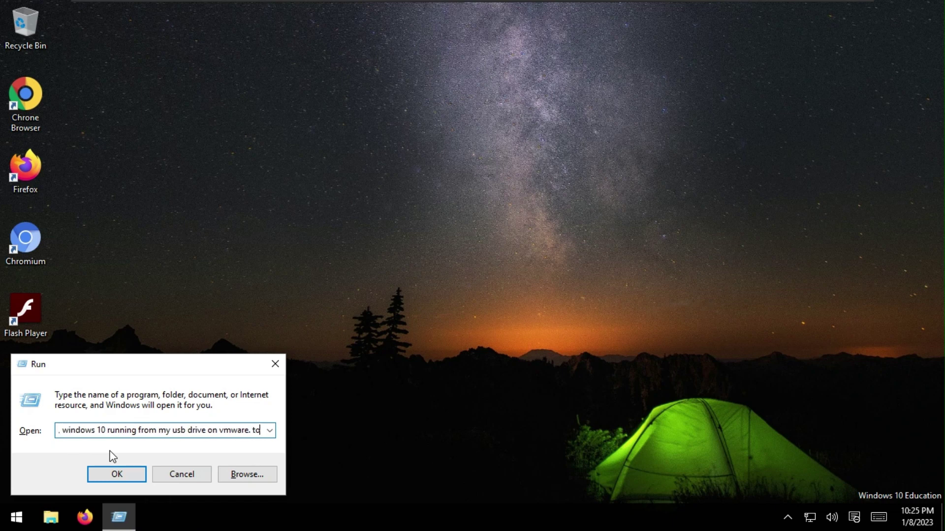
text( do)
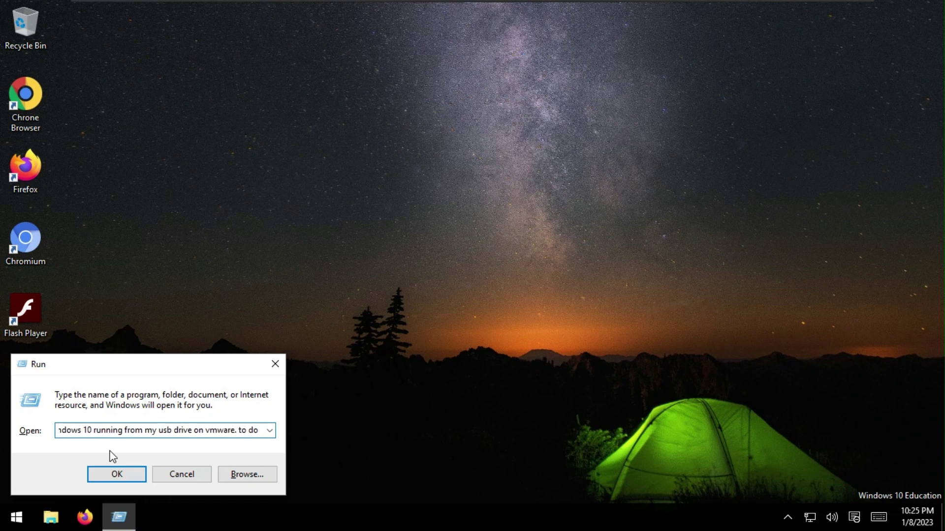
text( it, it's)
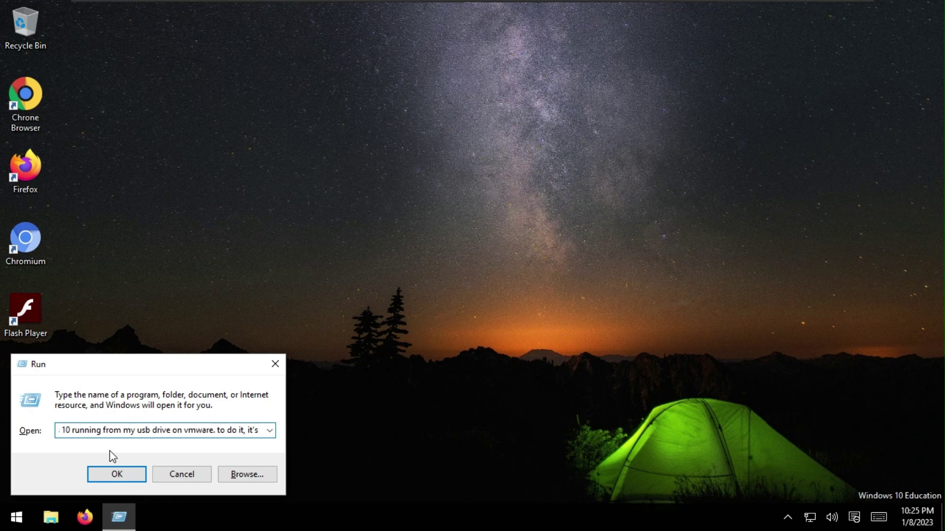
text( quite simp)
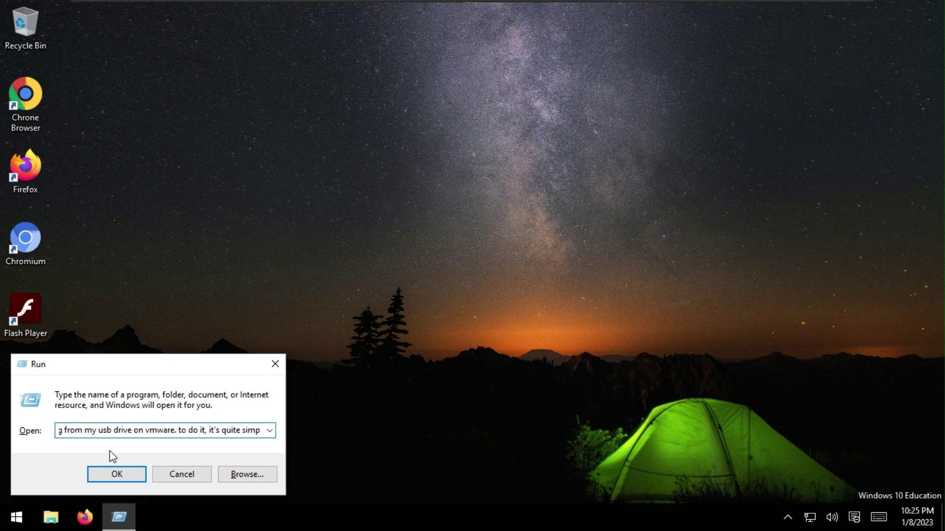
text(le. just fo)
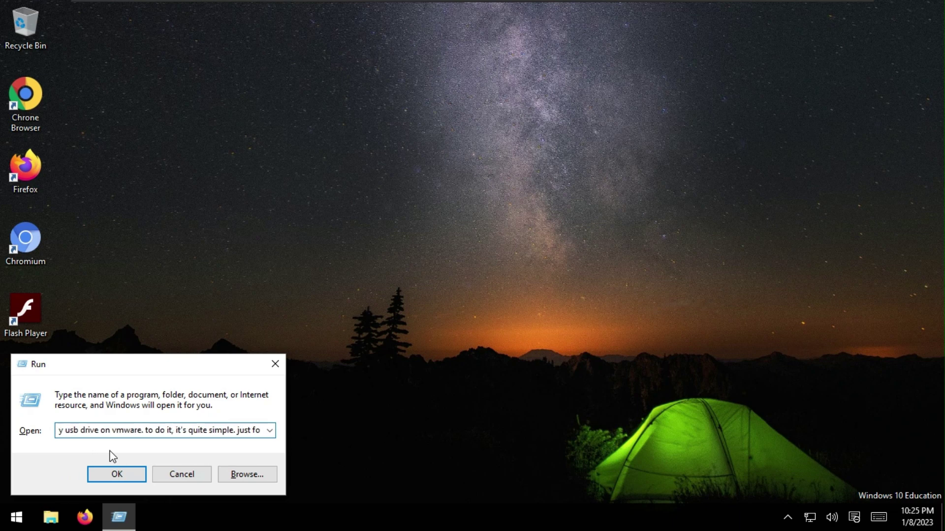
text(llow o)
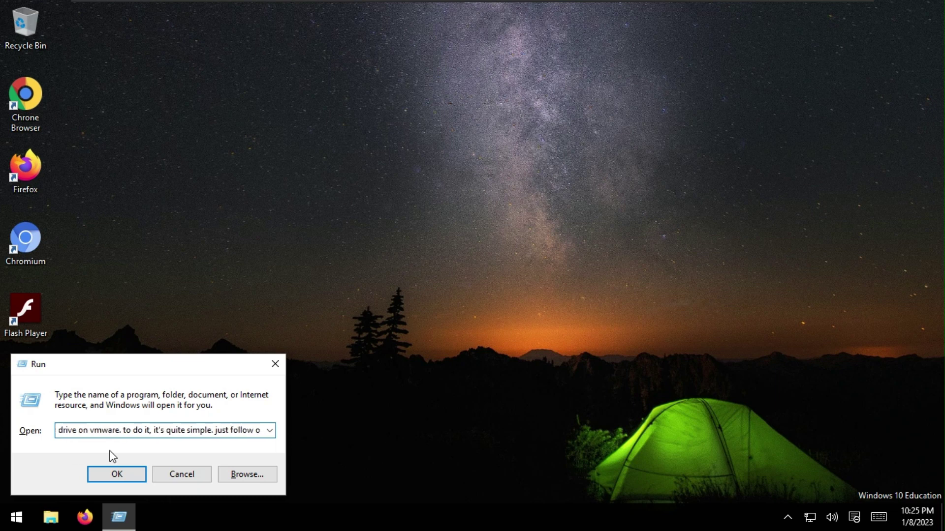
text(n what)
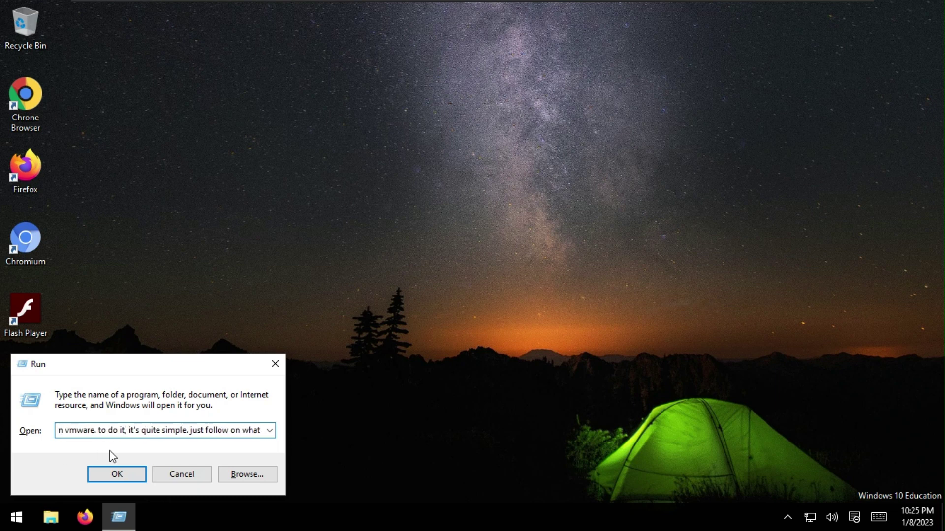
text( you saw here.)
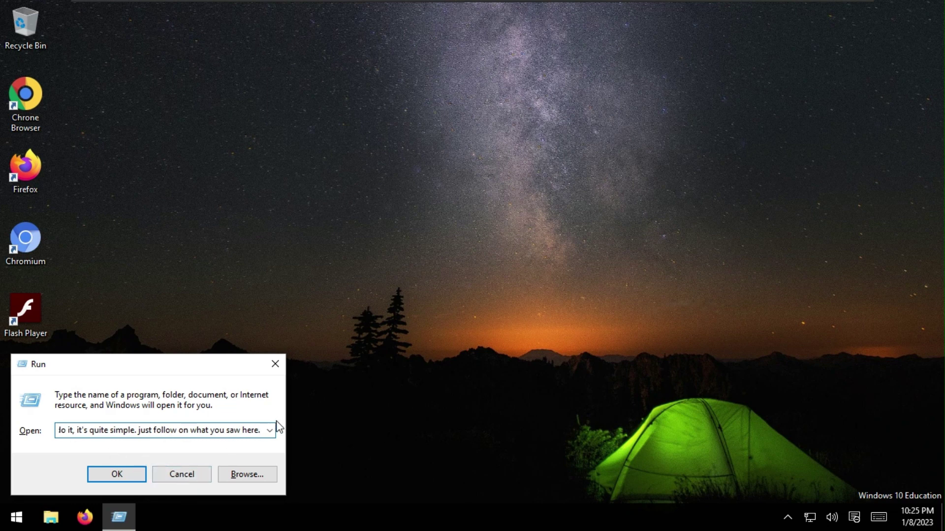
key(ctrl+a)
key(BackSpace)
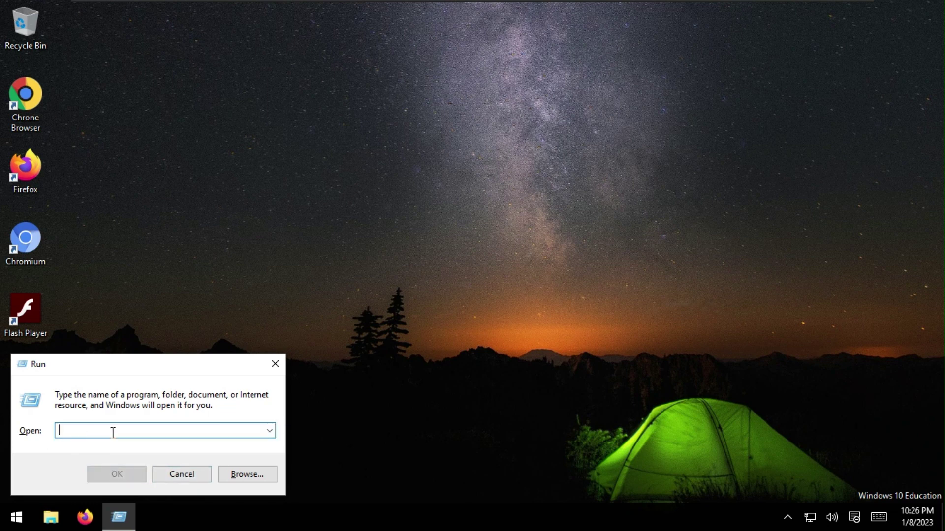
click(175, 479)
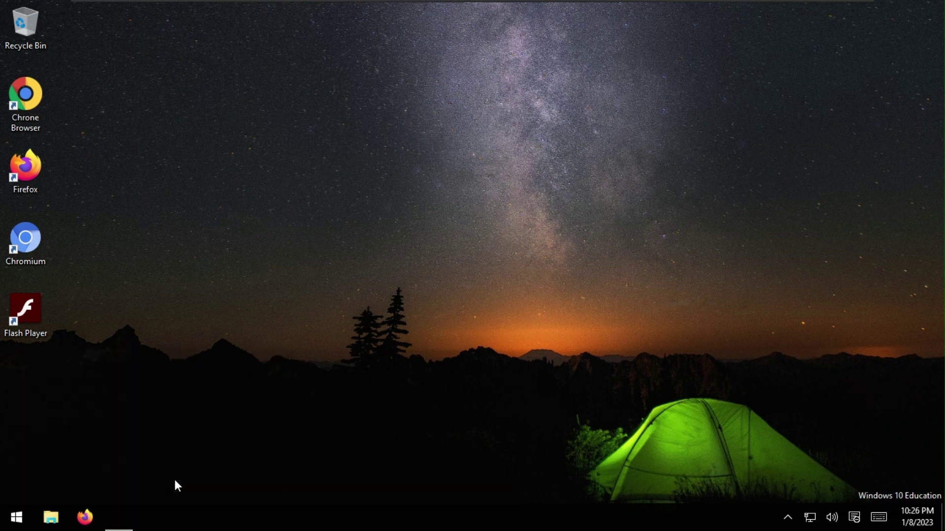
- Check the hidden notification area icons, and launch Chromium from its desktop shortcut and close it again
click(787, 517)
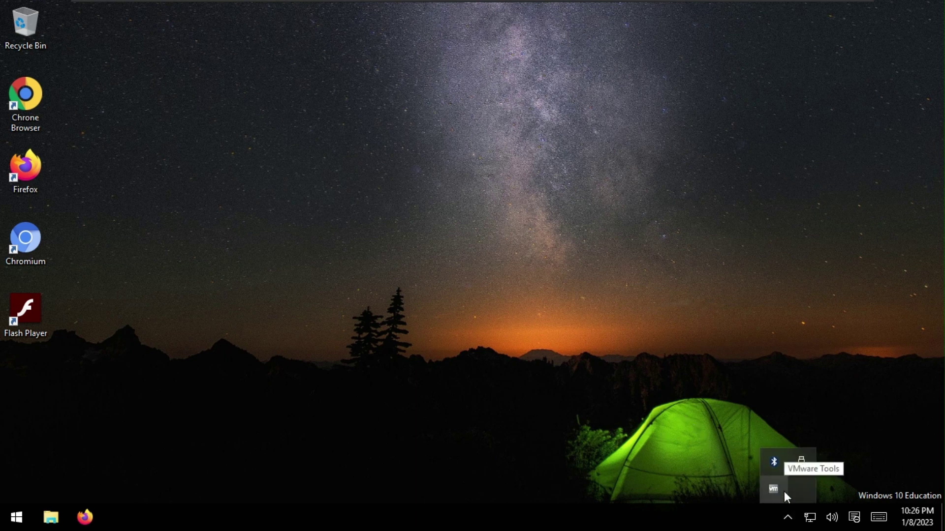
click(708, 404)
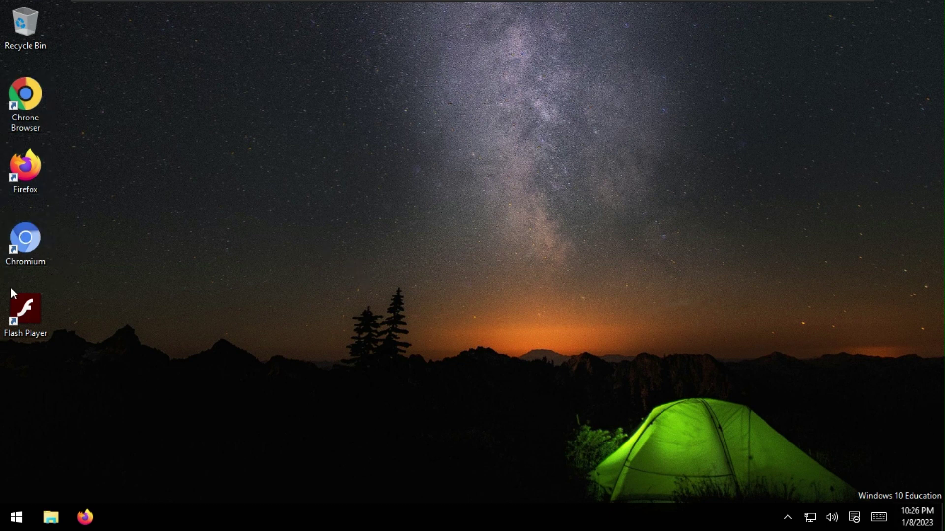
double_click(20, 246)
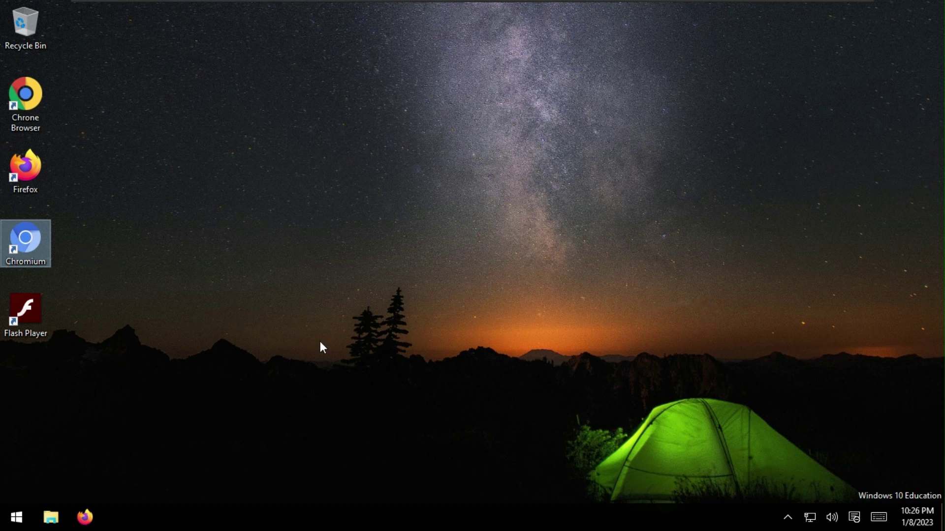
right_click(793, 516)
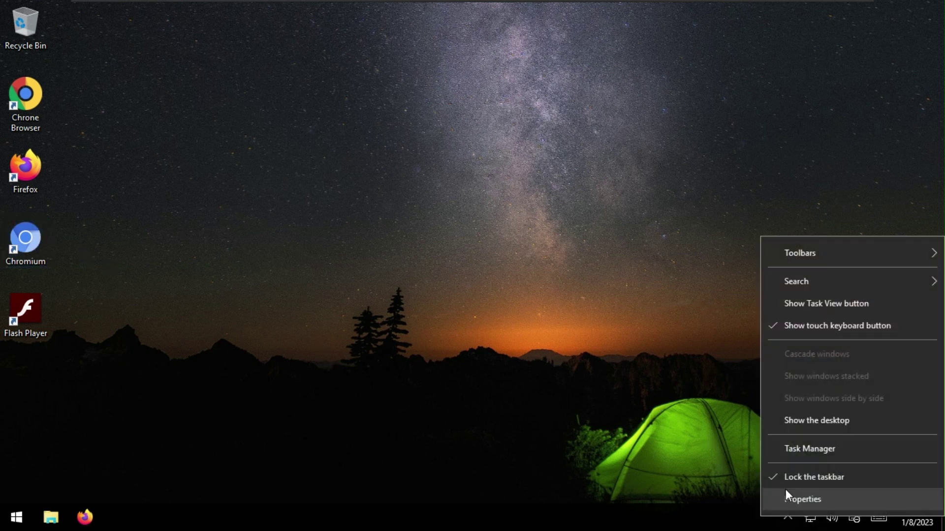
click(714, 353)
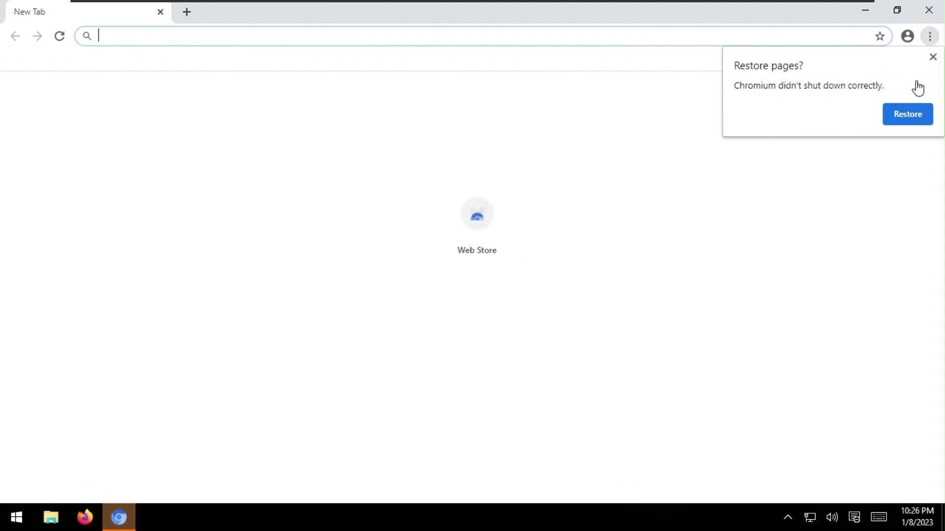
click(930, 12)
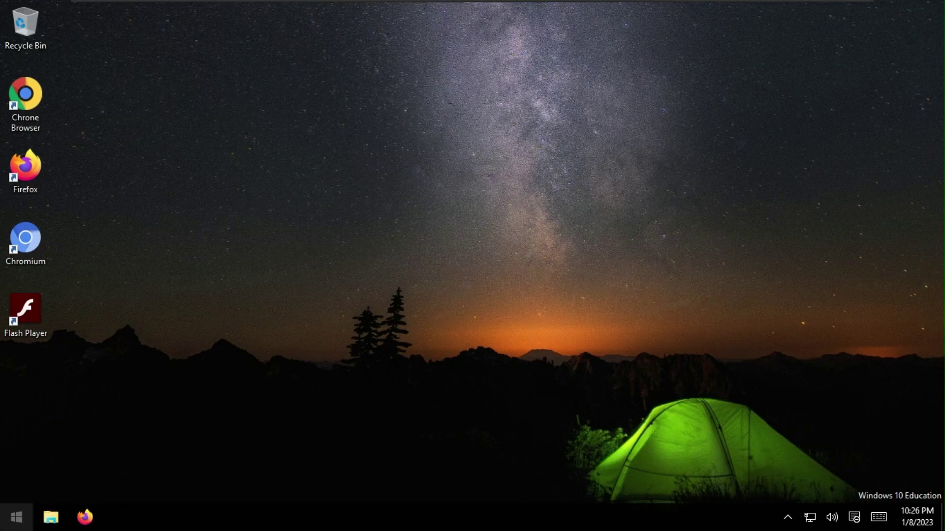
- Write "i will show you that it is running off of the usb drive" in the Run dialog and cancel it
key(super+r)
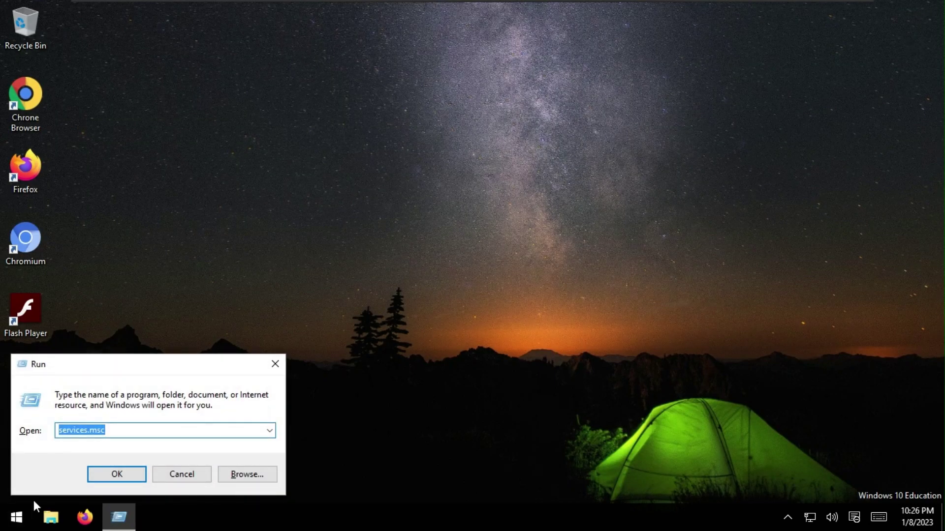
text(i will s)
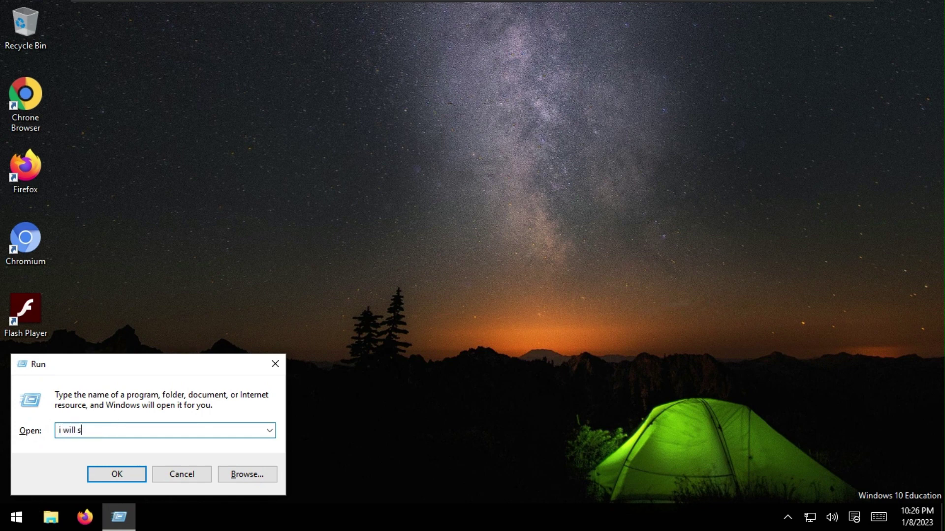
text(how you h)
key(BackSpace)
text(that it is running )
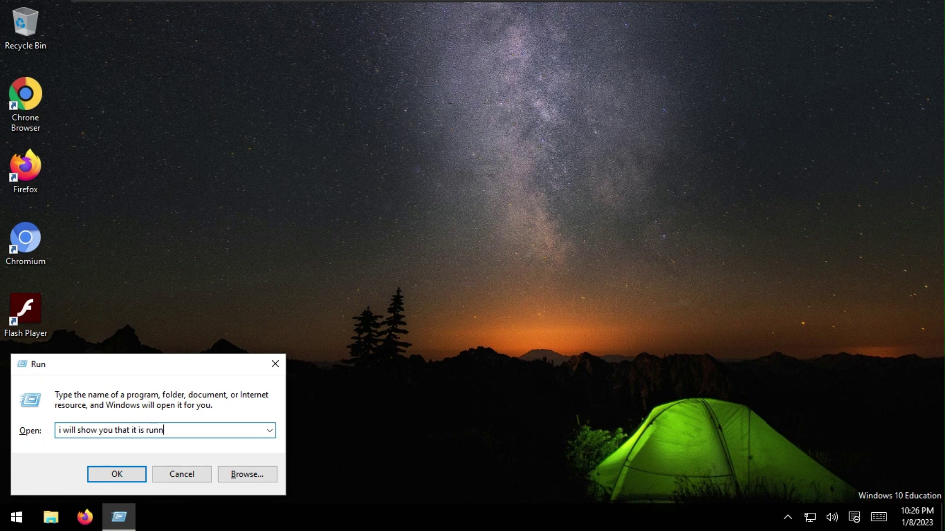
text(onf)
key(BackSpace)
key(BackSpace)
text(ff of the usb drive)
click(172, 474)
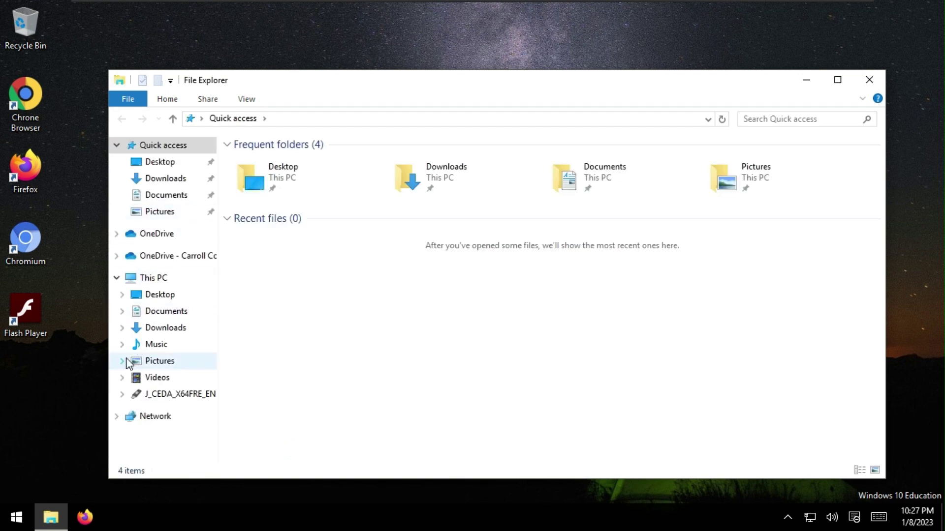
- View the contents of drive J_CEDA_X64FRE_EN-US_DV5 (C:) in File Explorer and return to the This PC overview
click(150, 400)
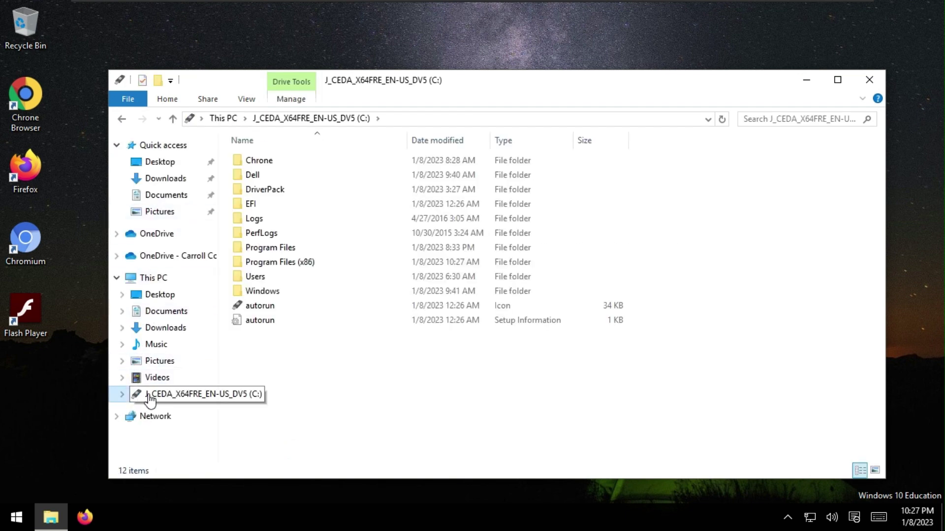
click(145, 281)
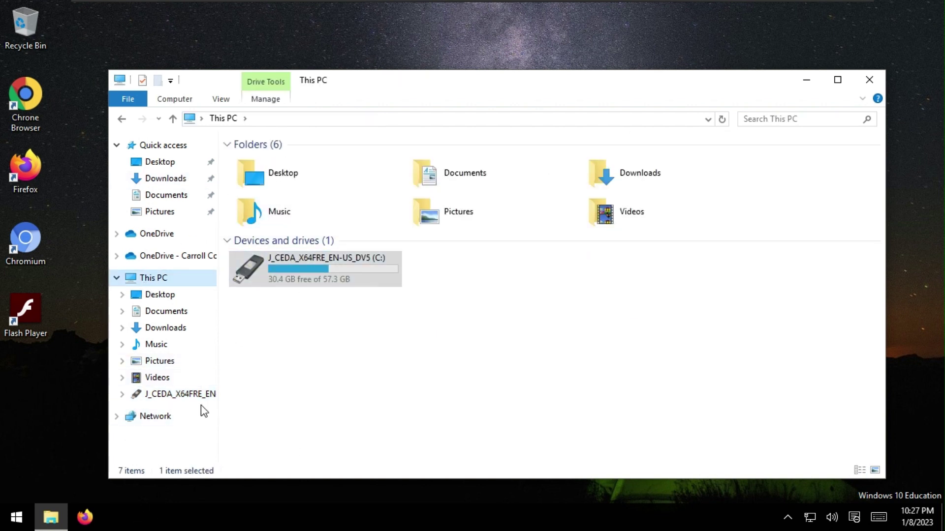
- Write "my usb drive listed in file explorer is a C drive meaning that windows 10 is running off of that drive." in the Run dialog
key(super+r)
text(m)
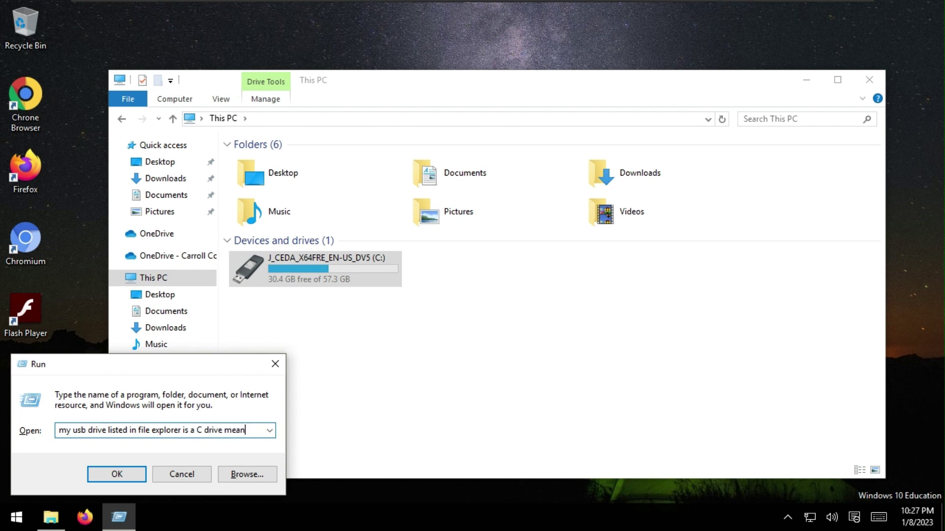
text(that windows 10)
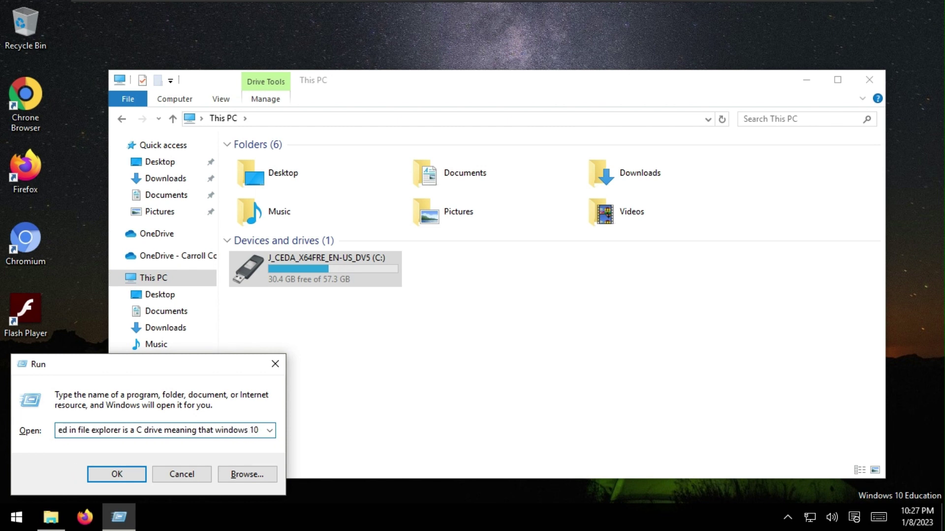
text( is runn)
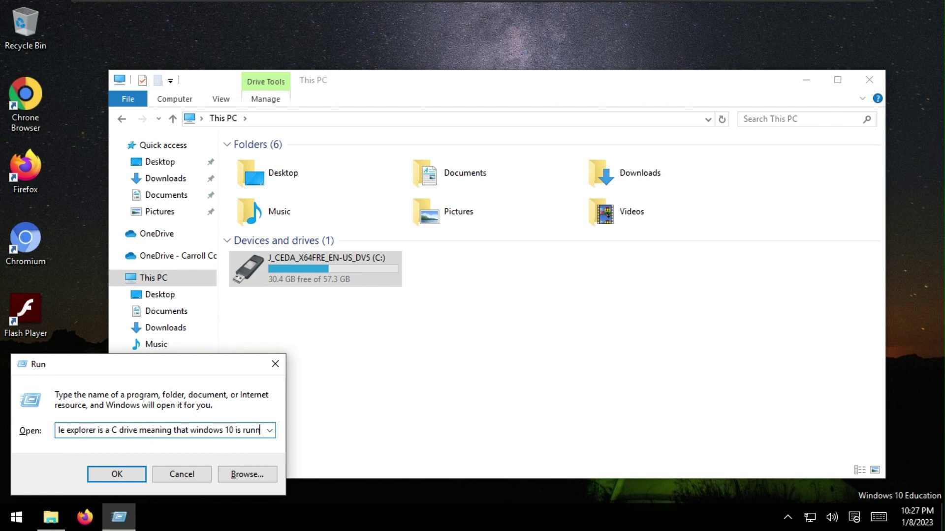
text(ing off of th)
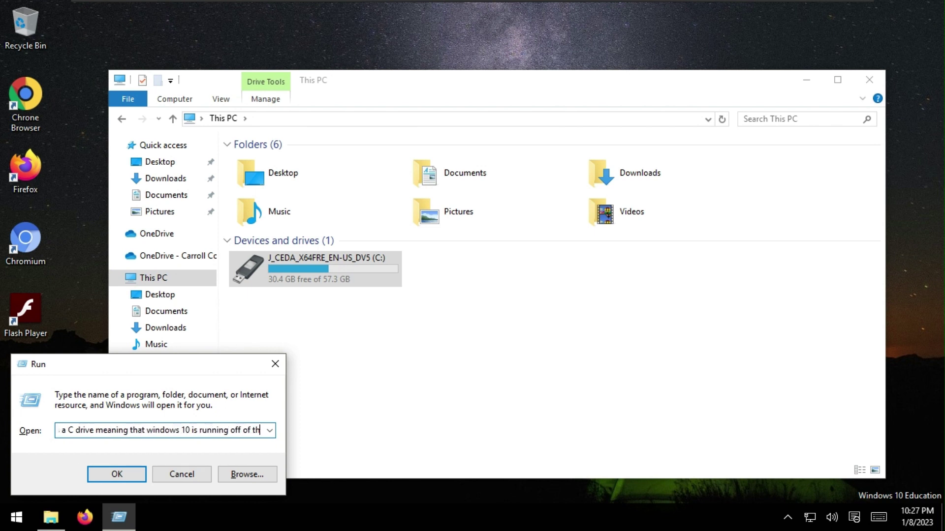
text(at drive.)
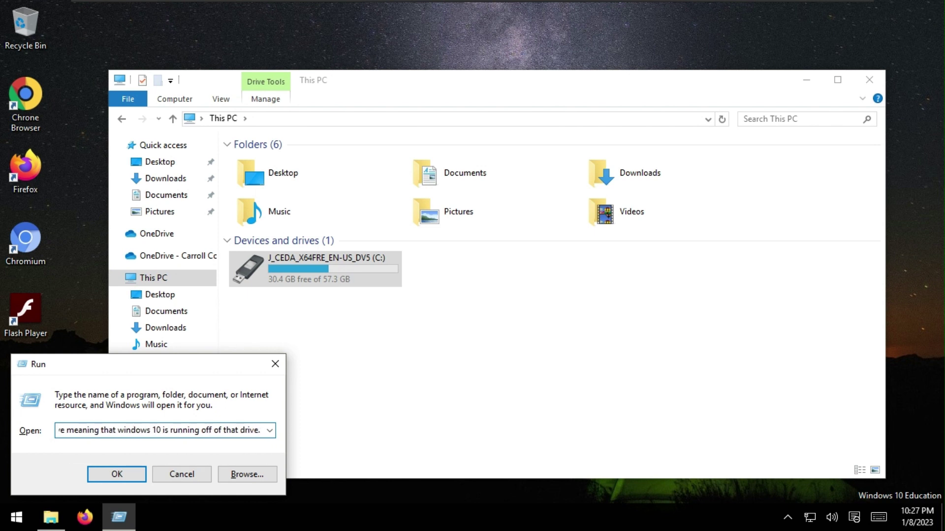
- Append " if we were to unplug it, things would go bad" to the note and cancel the Run dialog
text( if we)
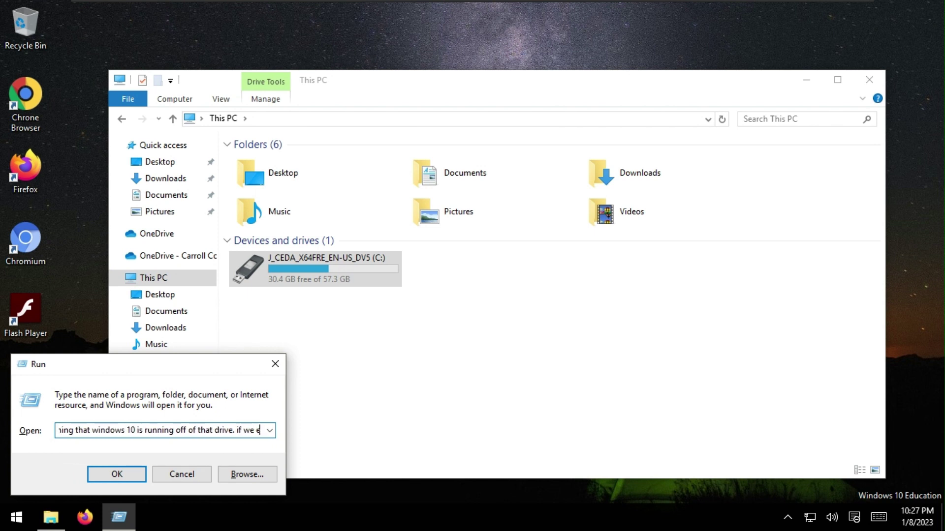
text( were to )
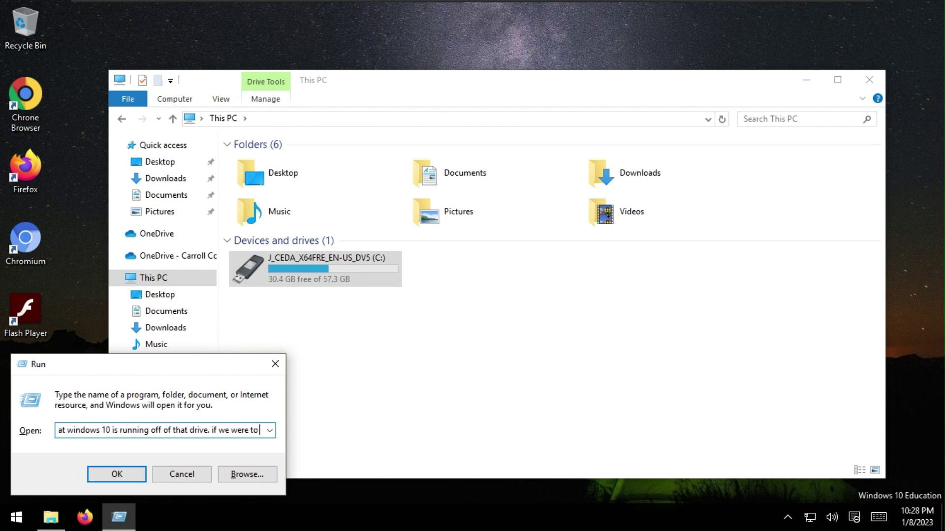
text(unplu)
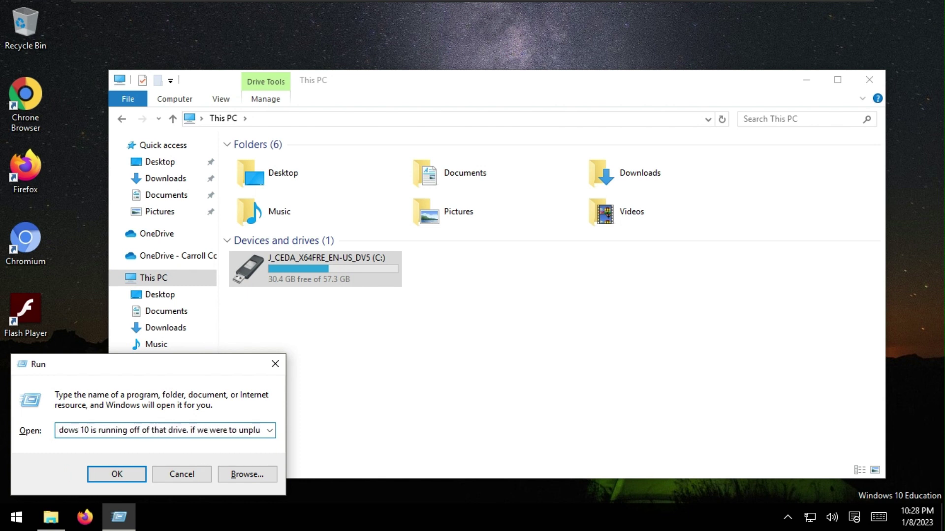
text(g it, things)
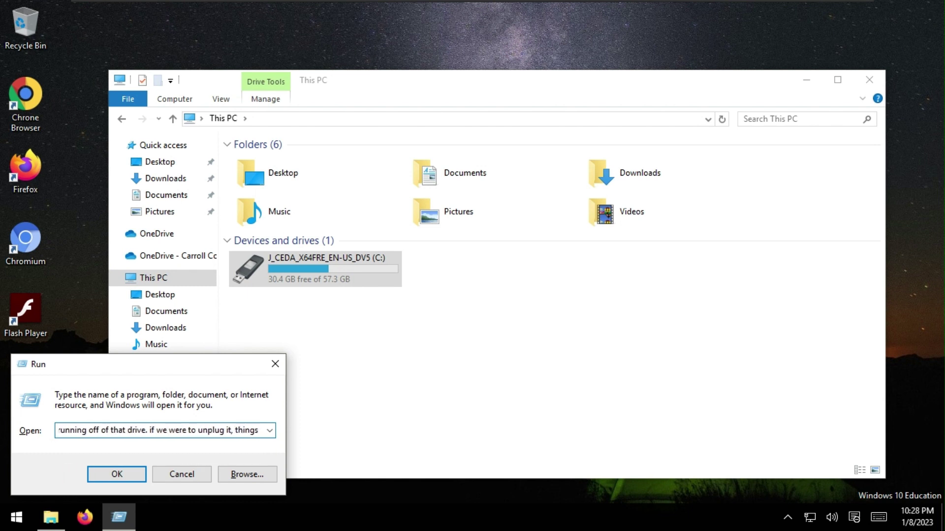
text( would go bad.)
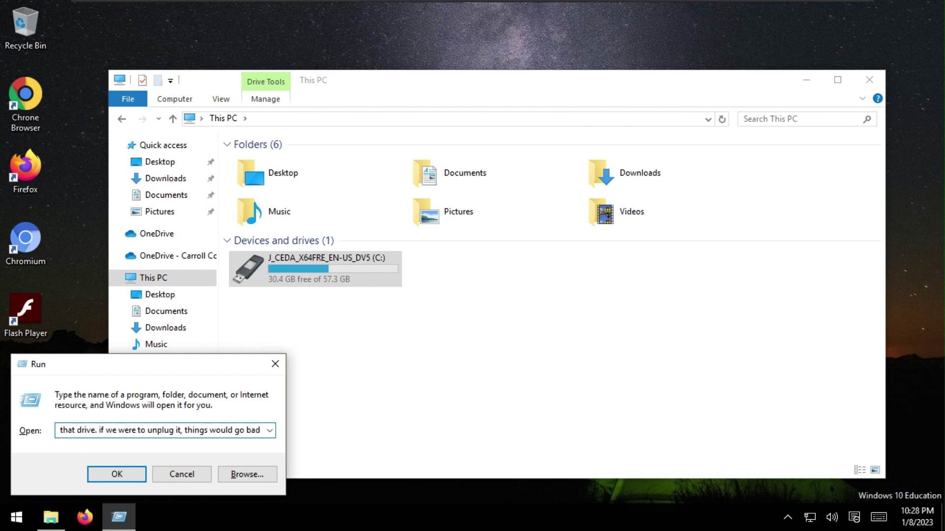
click(179, 474)
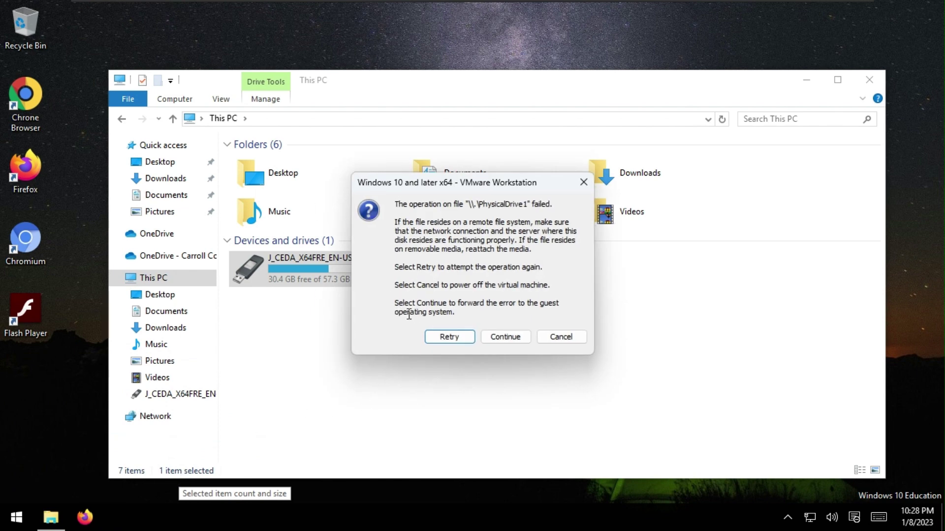
- Try continuing and retrying the failed PhysicalDrive1 operation, and power off the virtual machine from the error dialog
click(503, 338)
click(505, 338)
click(447, 337)
click(495, 341)
click(501, 338)
click(507, 339)
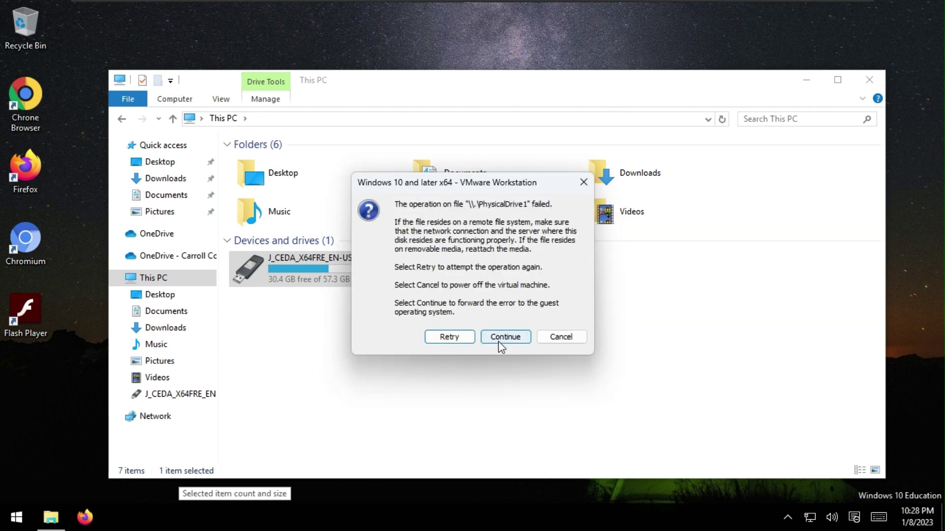
click(505, 338)
click(544, 338)
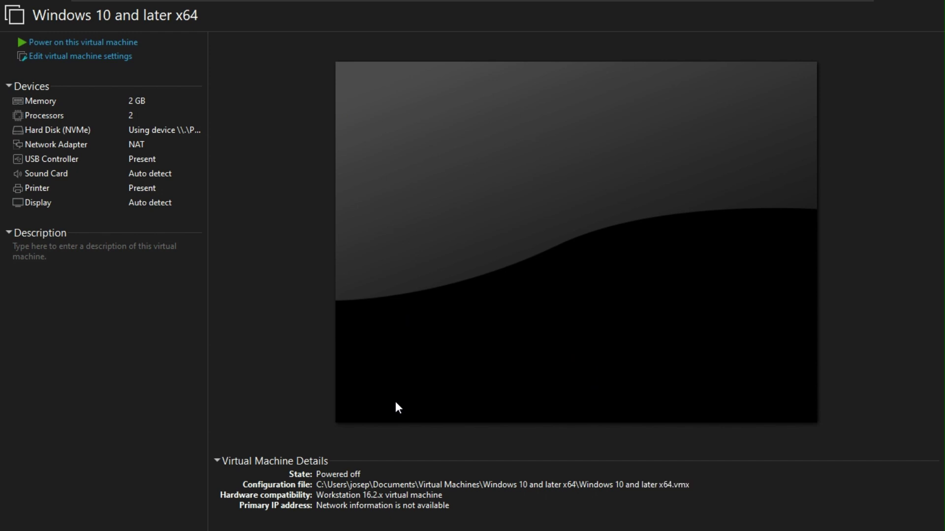
- Close the full-screen VMware Workstation window and return to the host desktop
mouse_move(404, 1)
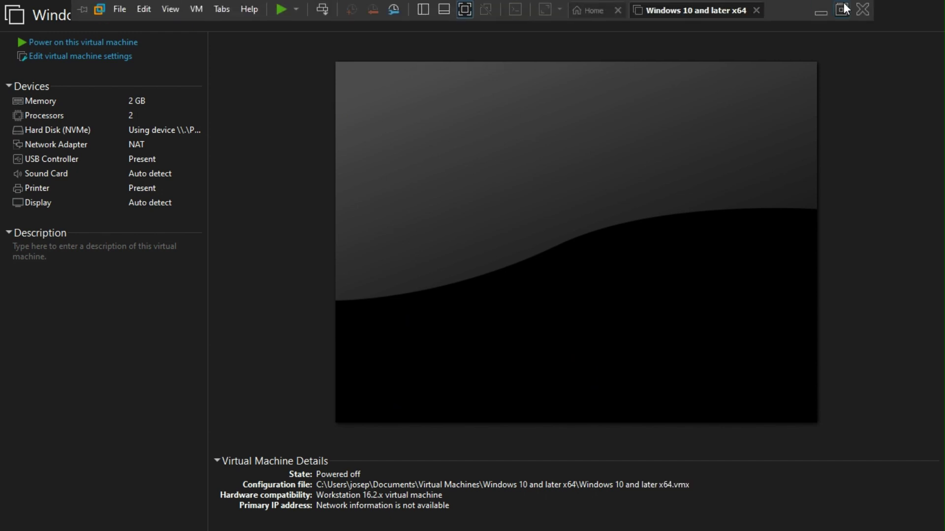
click(868, 15)
click(935, 7)
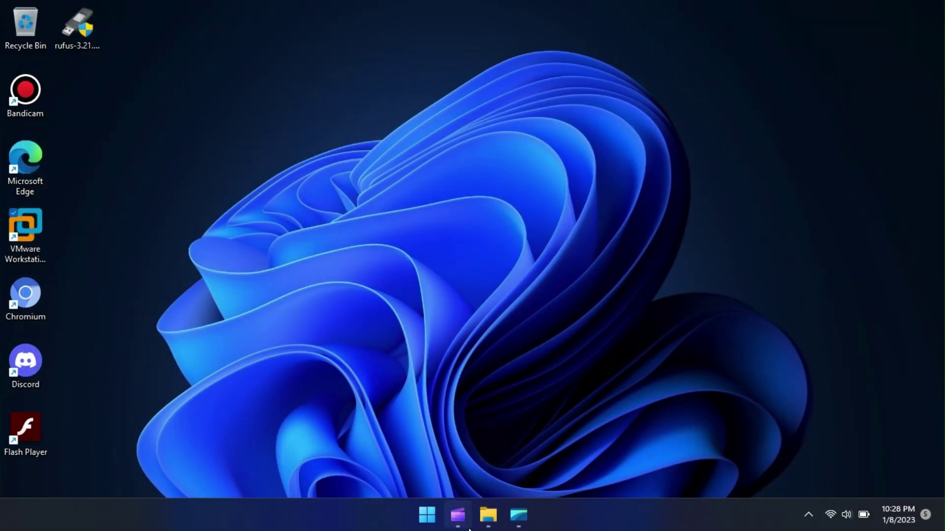
click(457, 515)
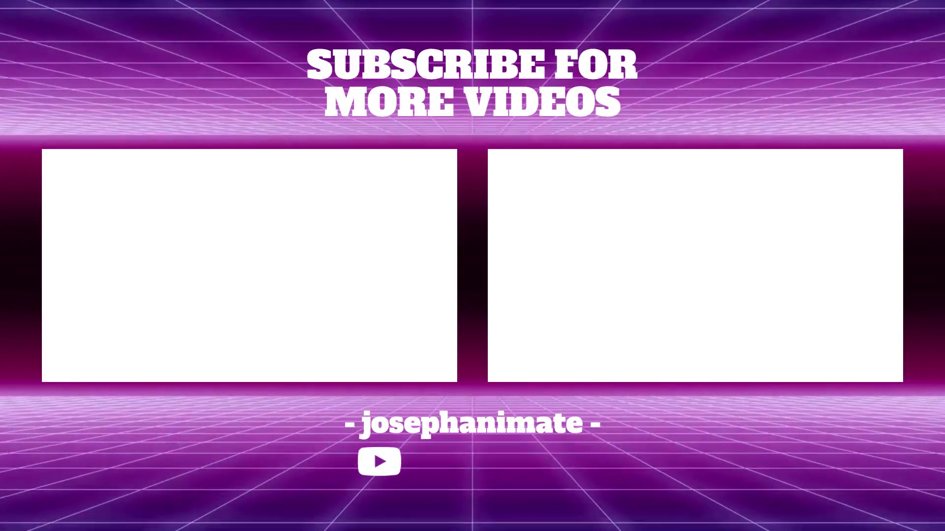